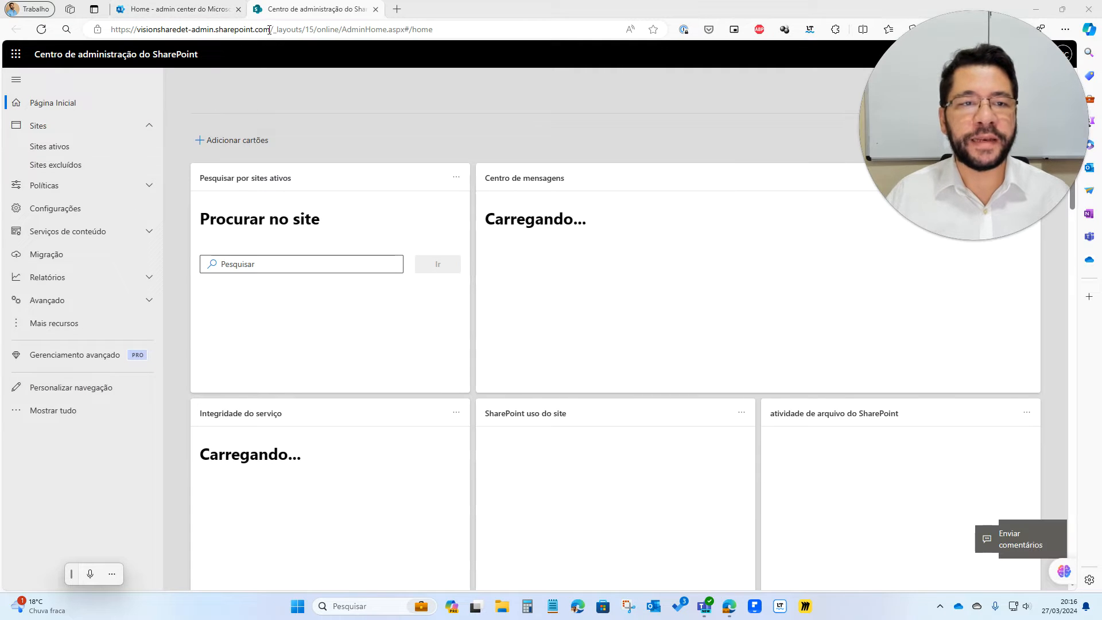
# Examine the SharePoint admin center's URL, including its "-admin" part, and compare it with the Microsoft 365 admin center page
pyautogui.moveTo(269, 29); pyautogui.dragTo(104, 32)
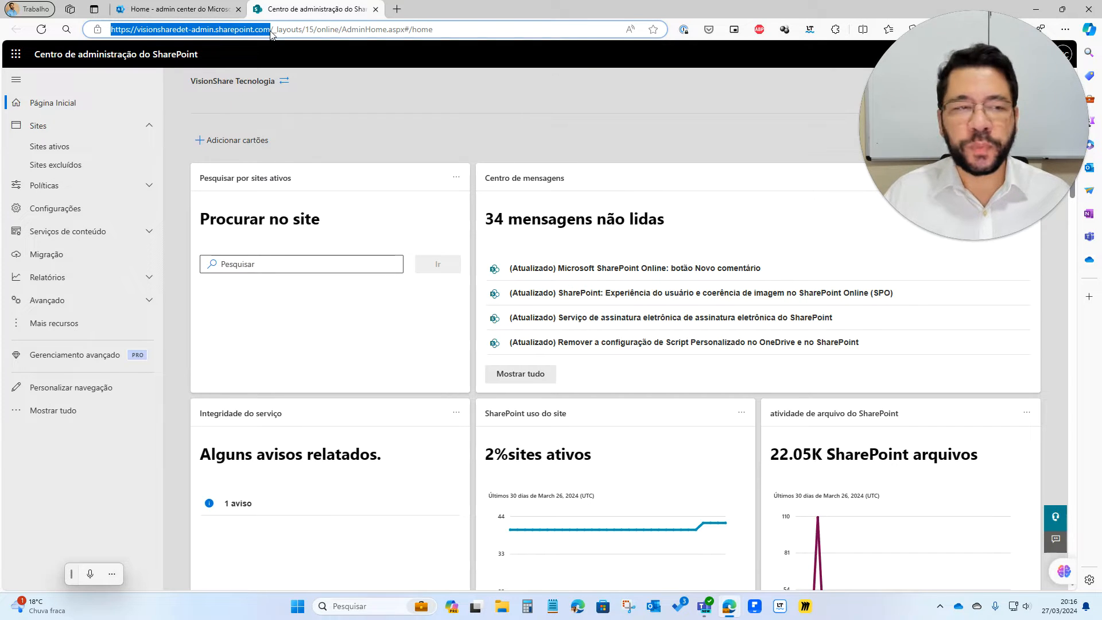
pyautogui.click(209, 30)
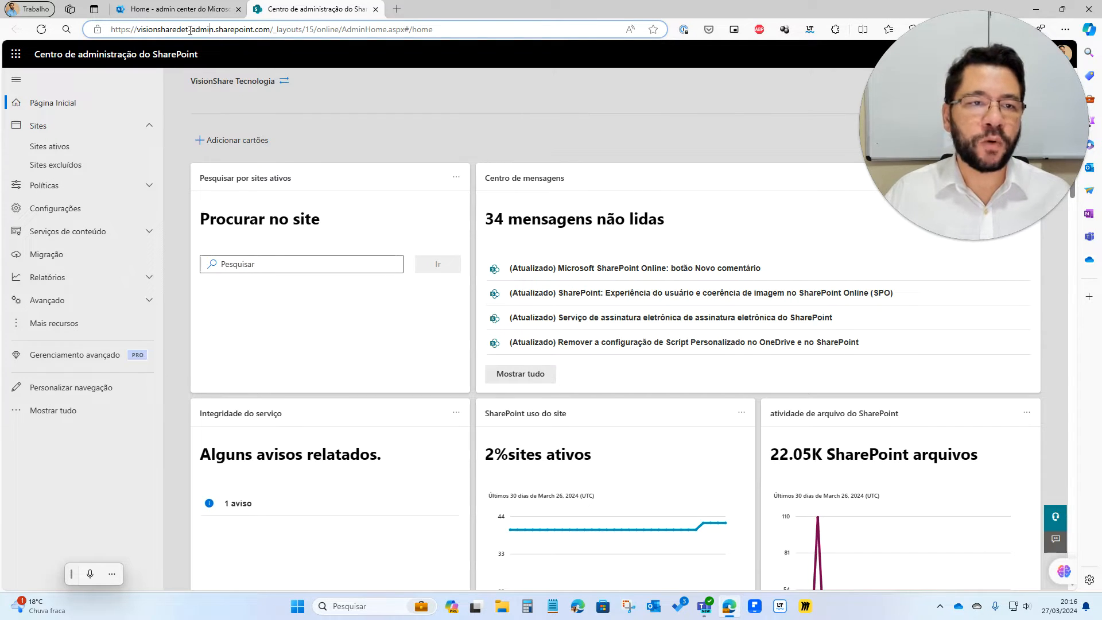
pyautogui.moveTo(188, 30); pyautogui.dragTo(215, 30)
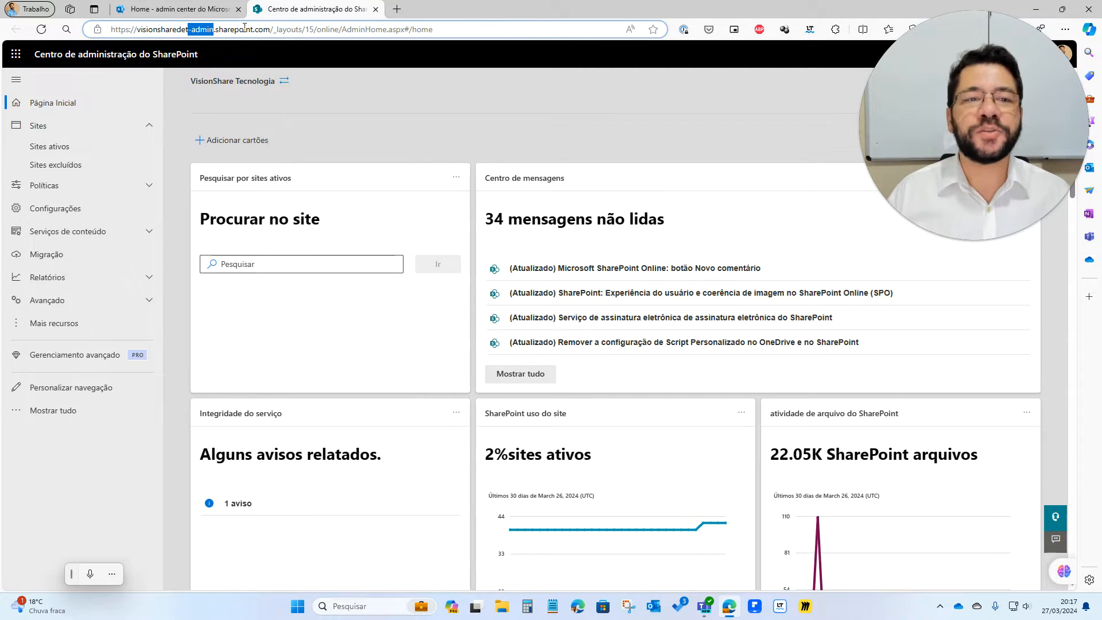
pyautogui.click(204, 16)
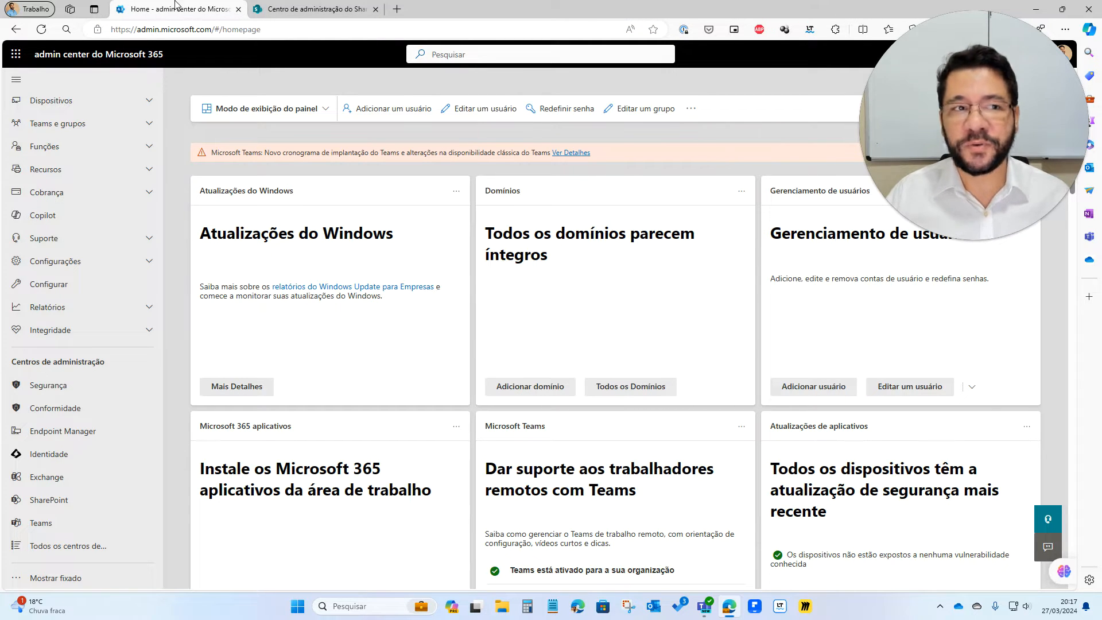
pyautogui.click(313, 9)
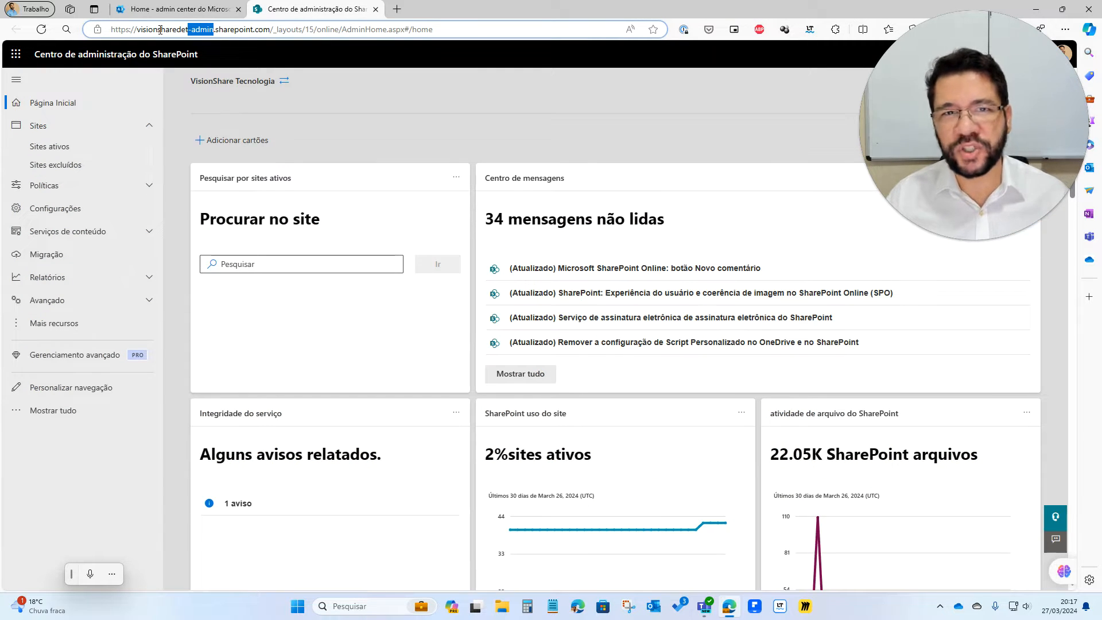
pyautogui.moveTo(270, 30); pyautogui.dragTo(112, 32)
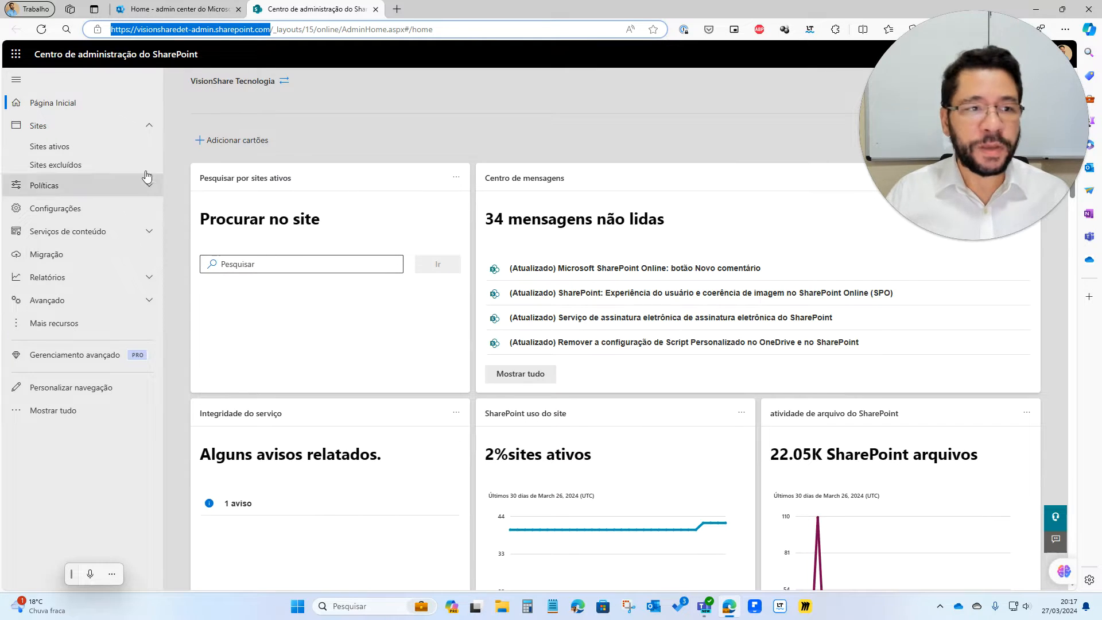
# Start creating a new team site (Site de equipe) from the list of active sites
pyautogui.click(69, 147)
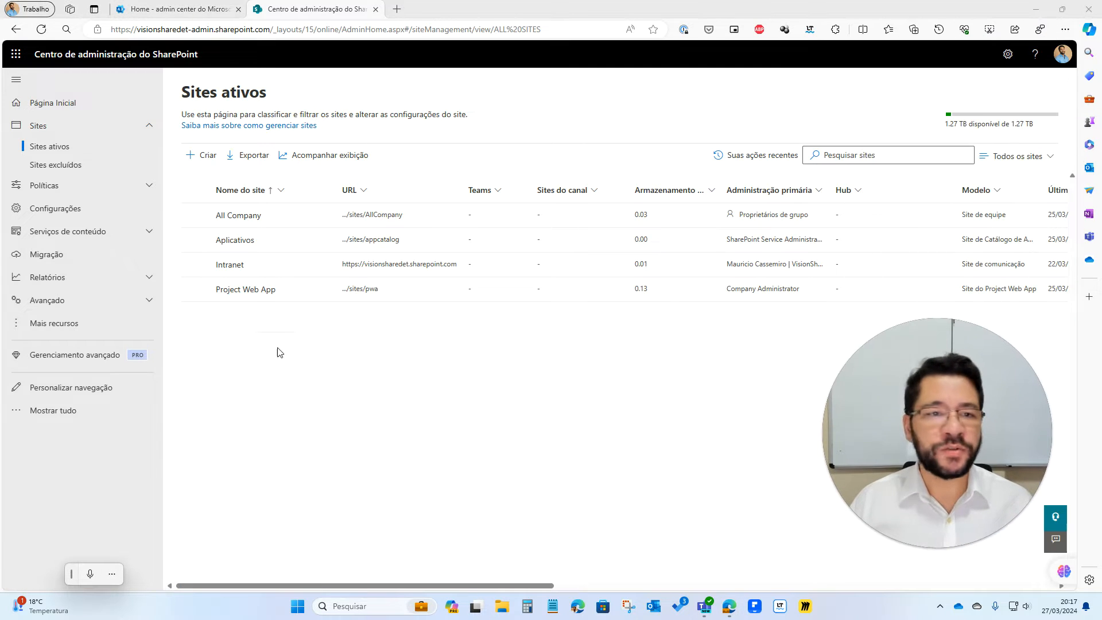
pyautogui.click(217, 158)
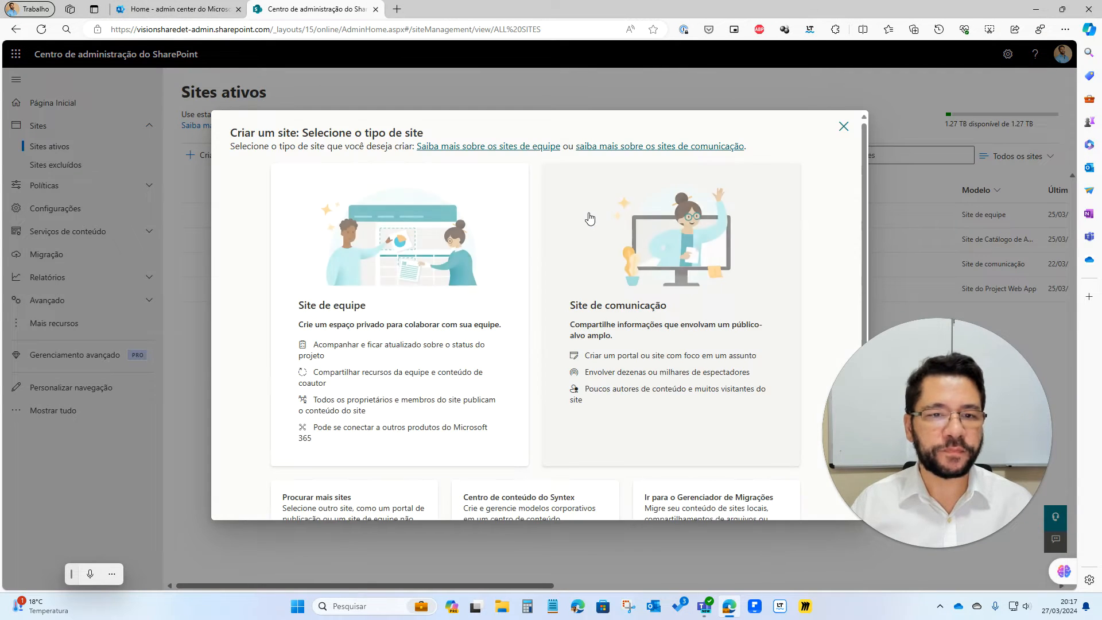
pyautogui.click(390, 258)
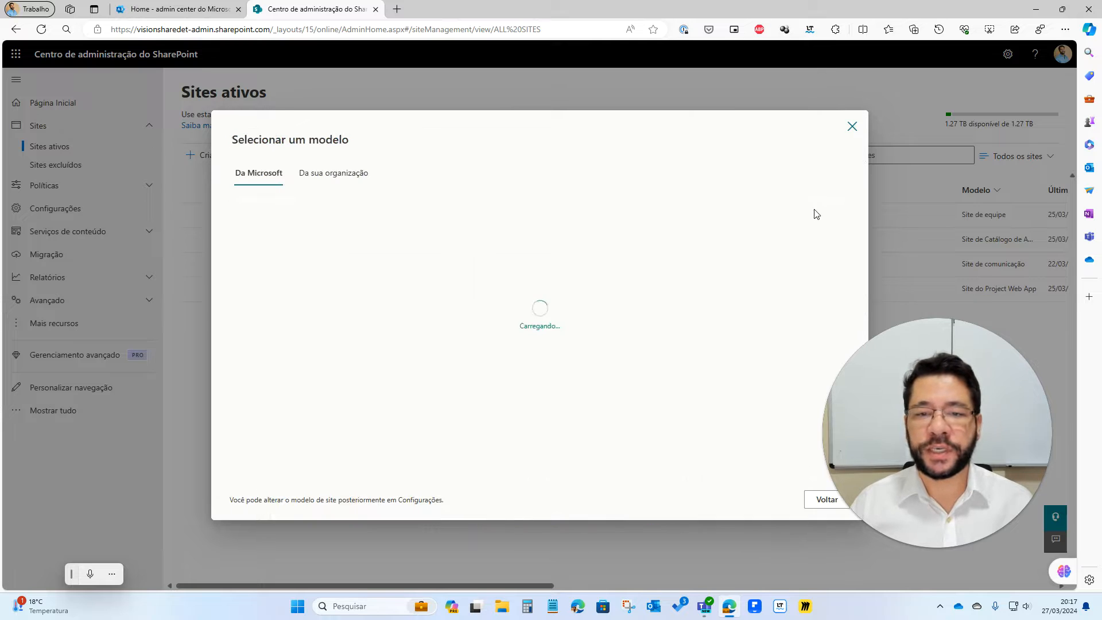
# Browse the Microsoft team site templates and use the "Equipe padrão" template for the new site
pyautogui.moveTo(959, 375); pyautogui.dragTo(1013, 110)
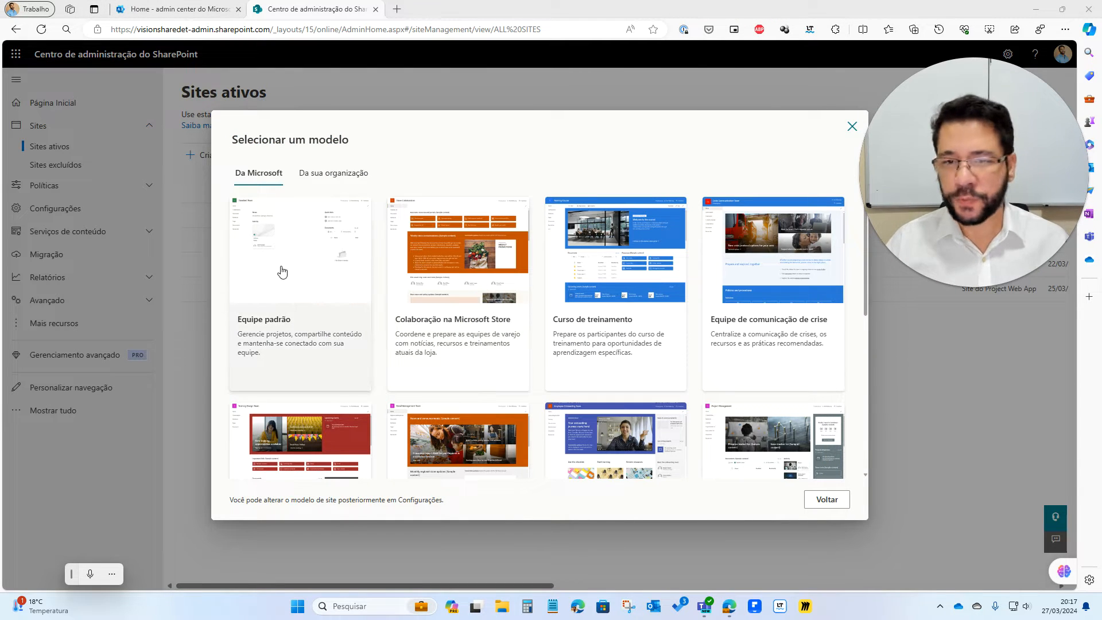
pyautogui.scroll(-4, 742, 376)
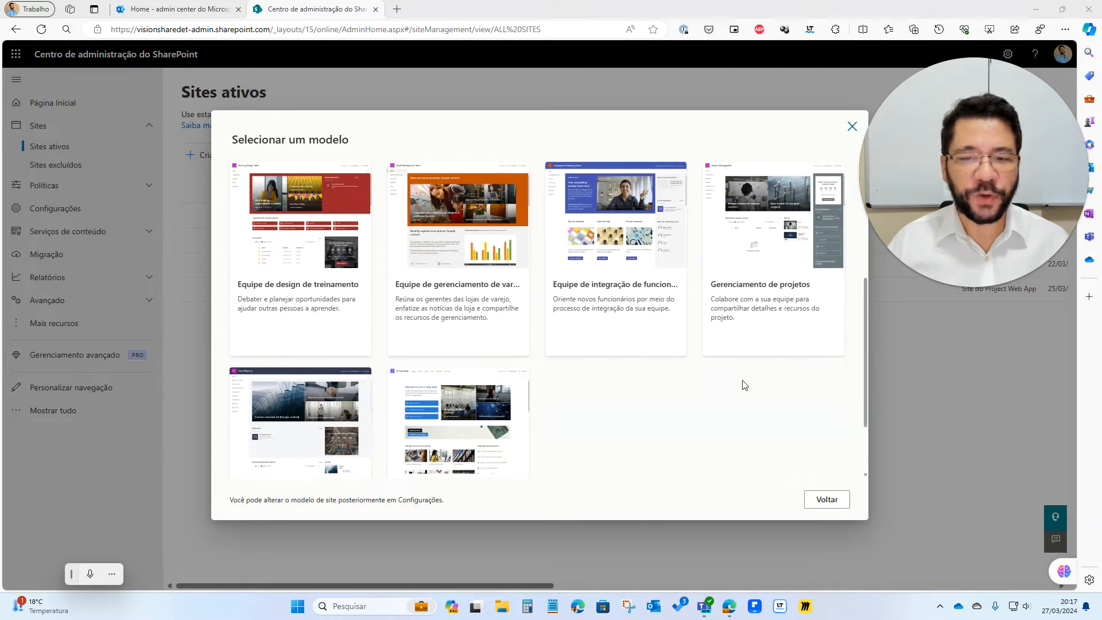
pyautogui.scroll(4, 743, 385)
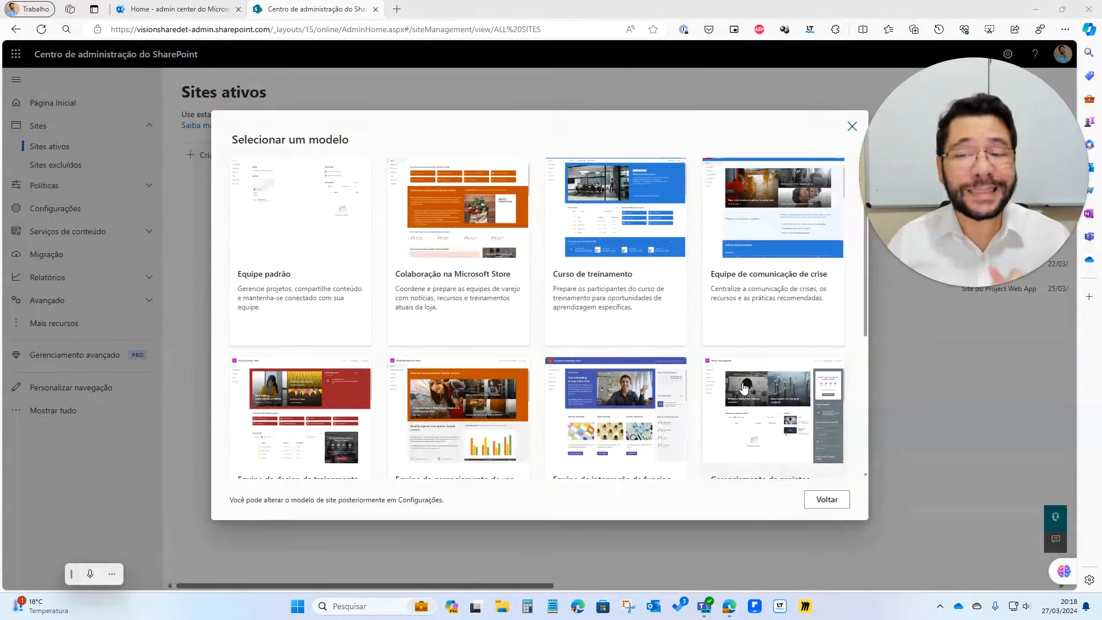
pyautogui.click(333, 287)
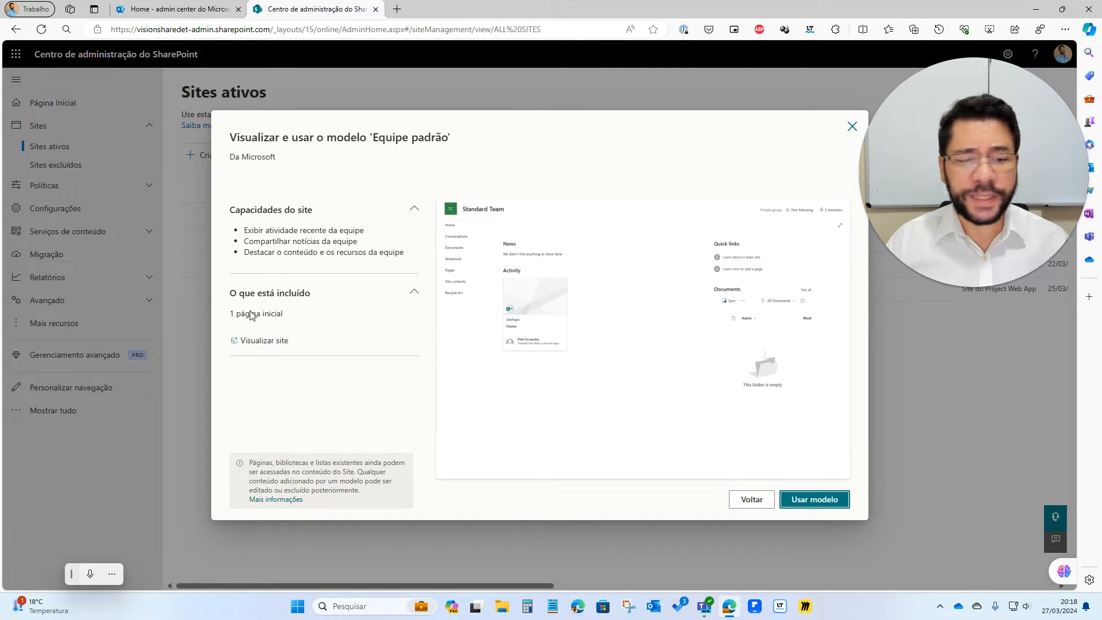
pyautogui.click(815, 501)
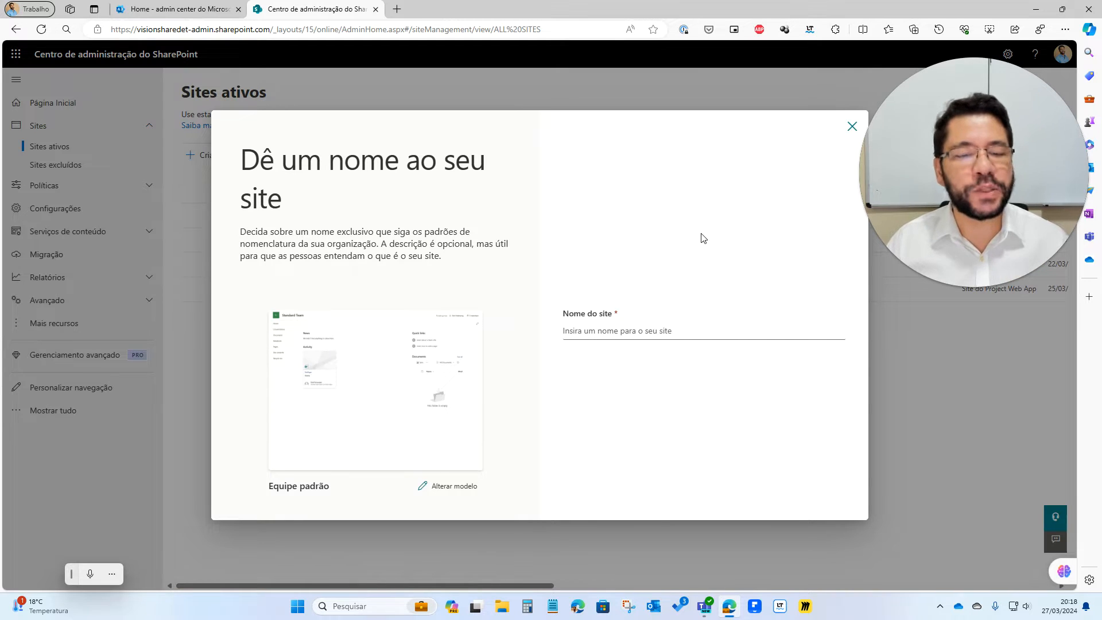
# Name the new site "Projetos" and set its site address ending to "projects"
pyautogui.click(603, 332)
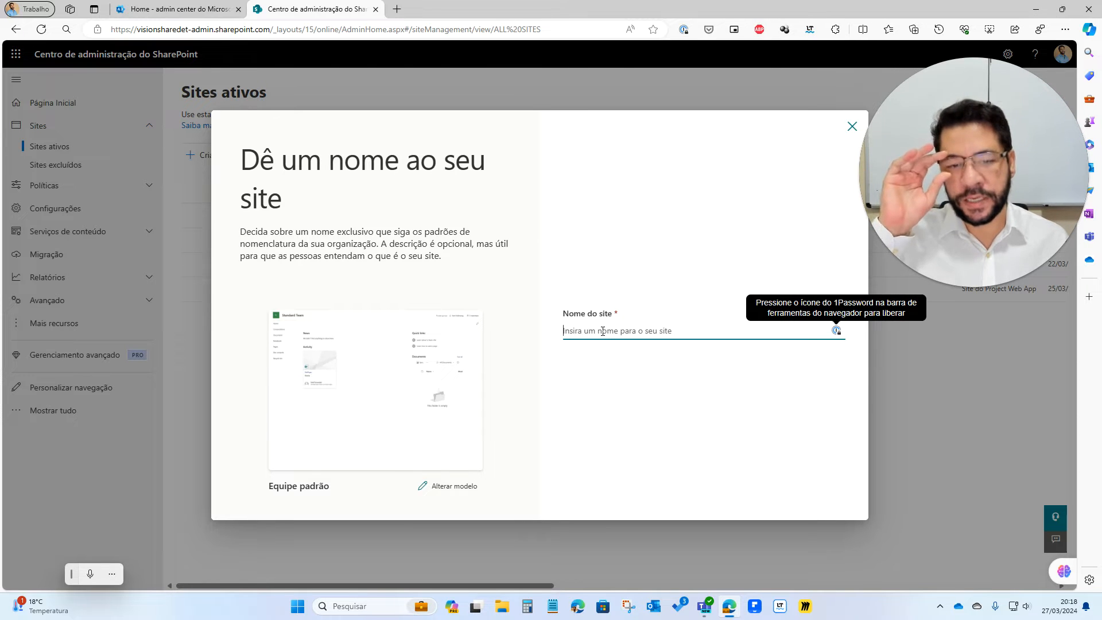
pyautogui.write('Pr')
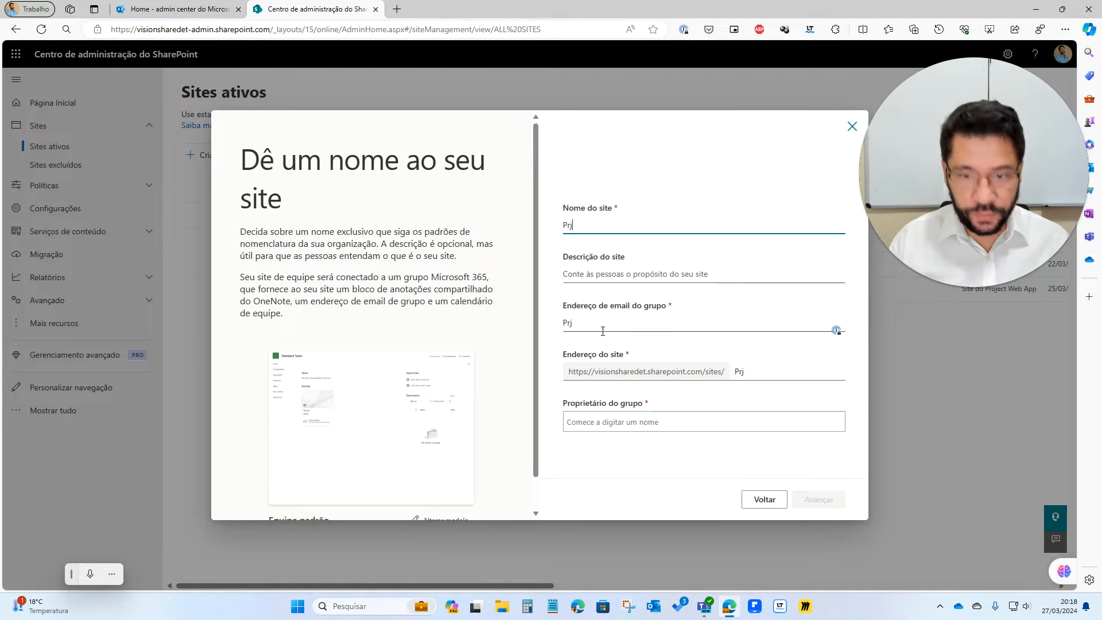
pyautogui.write('ojetos')
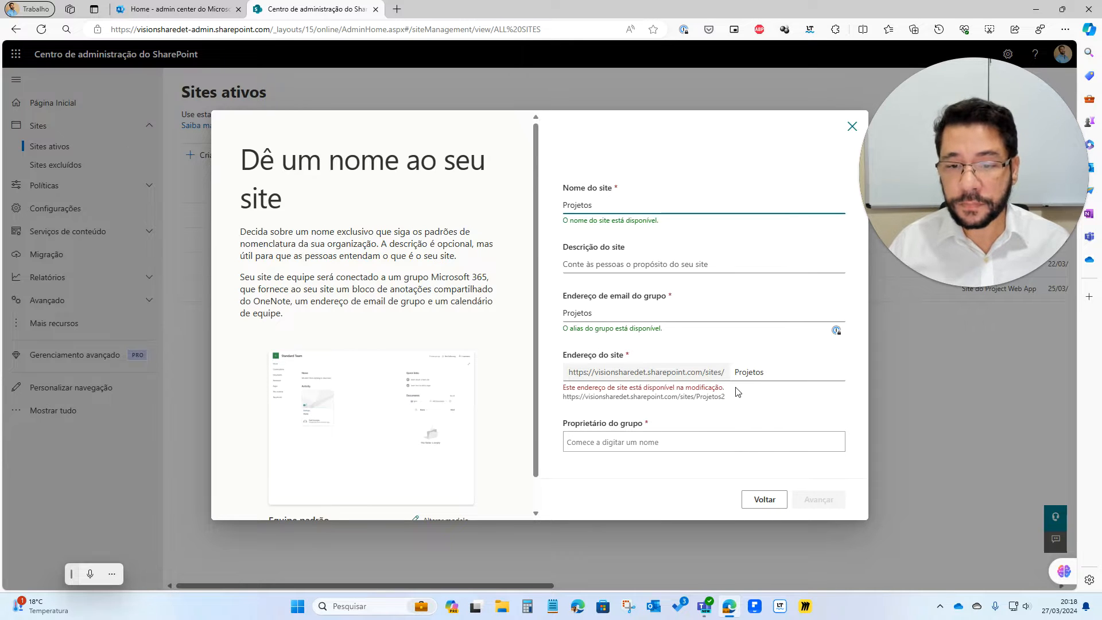
pyautogui.moveTo(767, 371); pyautogui.dragTo(731, 369)
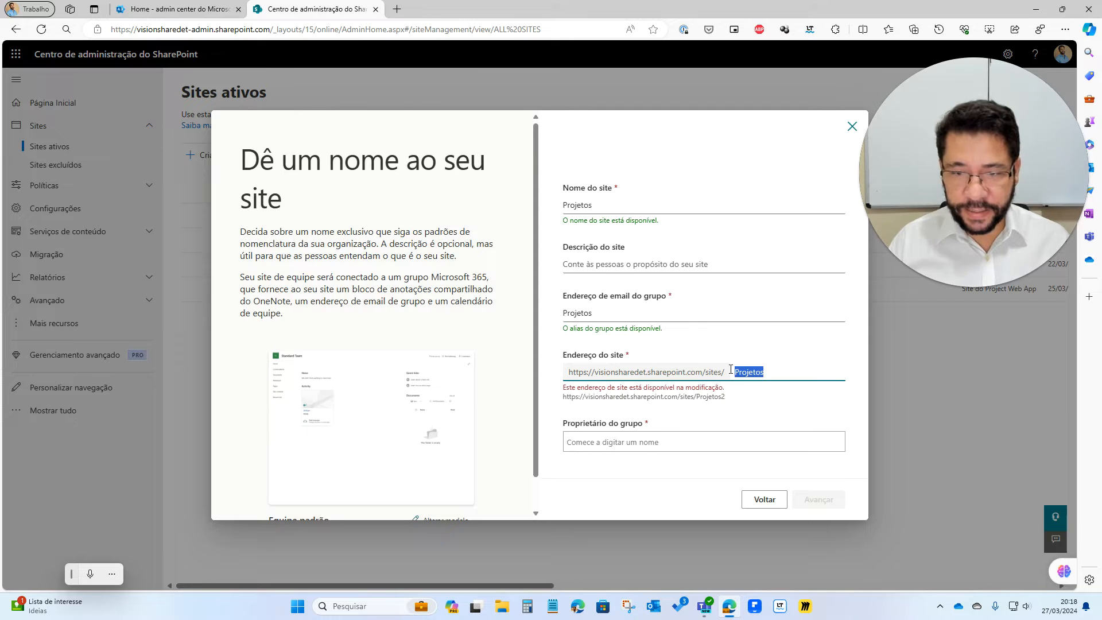
pyautogui.write('projects')
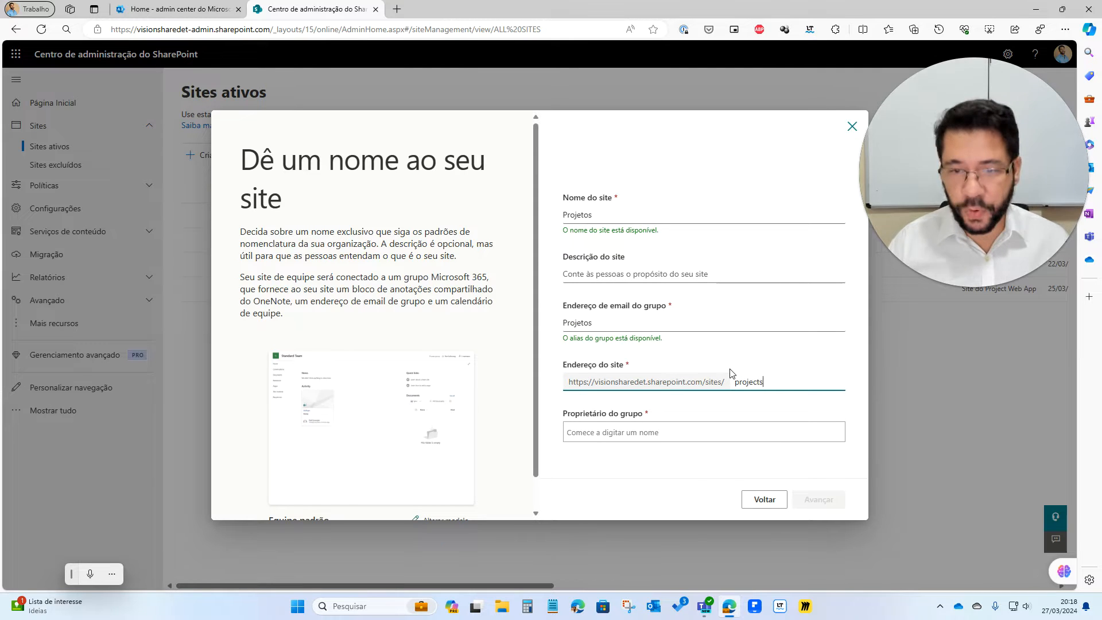
pyautogui.click(783, 397)
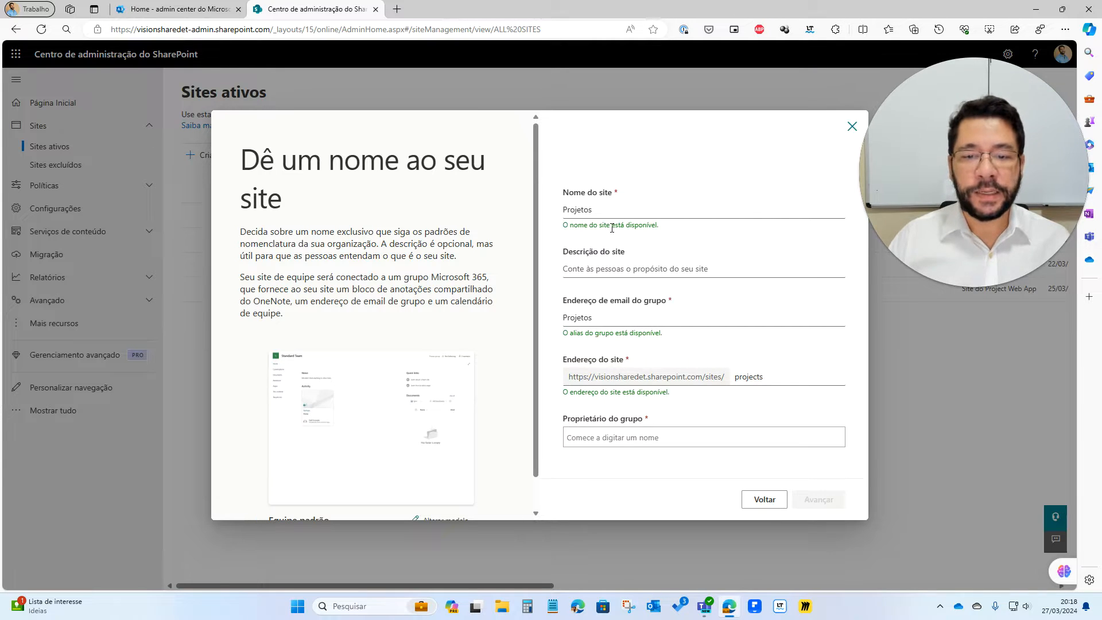
# Change the group e-mail alias to lowercase "projetos"
pyautogui.click(575, 274)
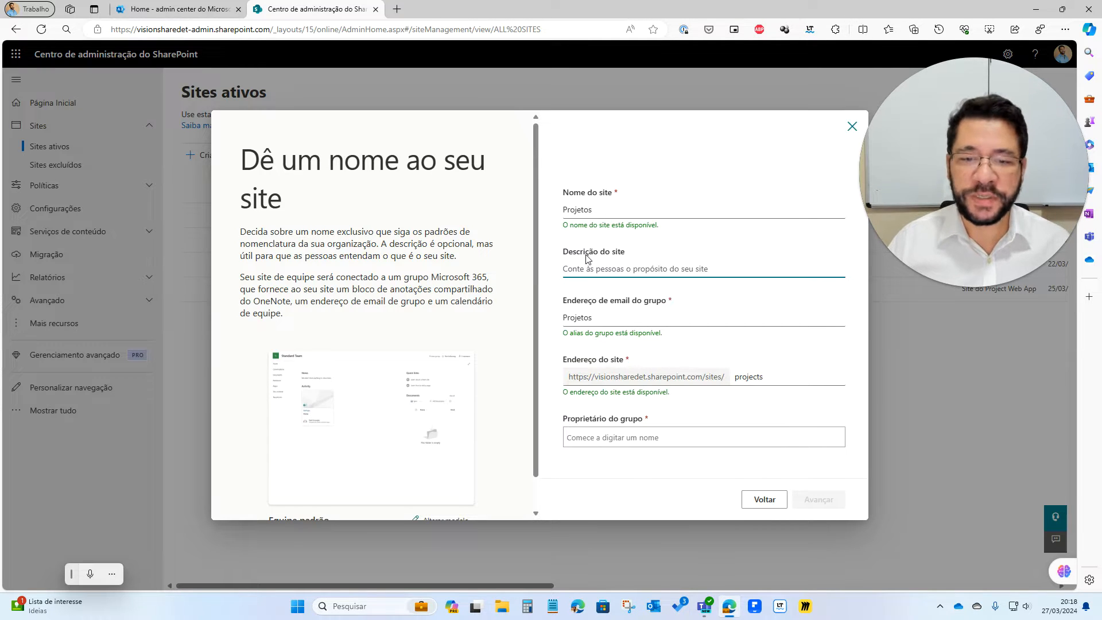
pyautogui.click(597, 318)
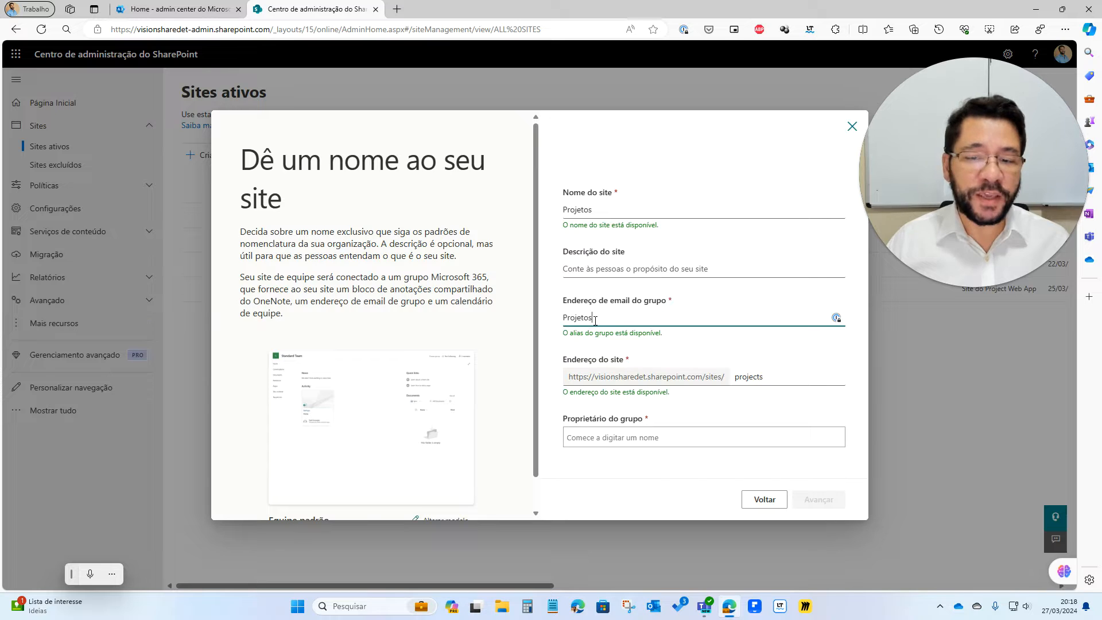
pyautogui.moveTo(566, 316); pyautogui.dragTo(555, 320)
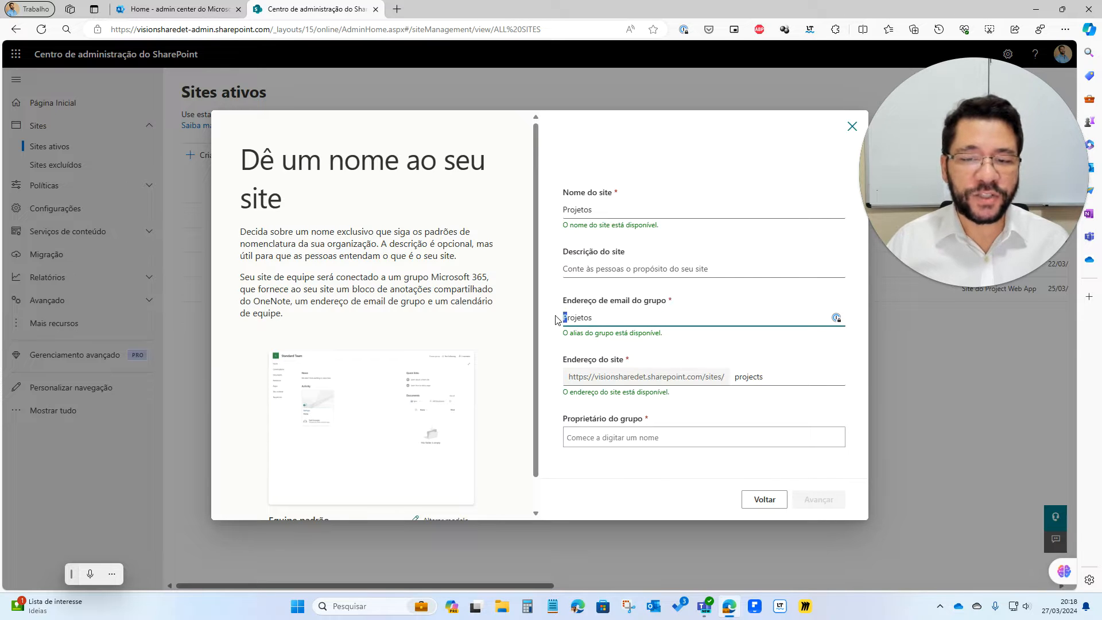
pyautogui.write('p')
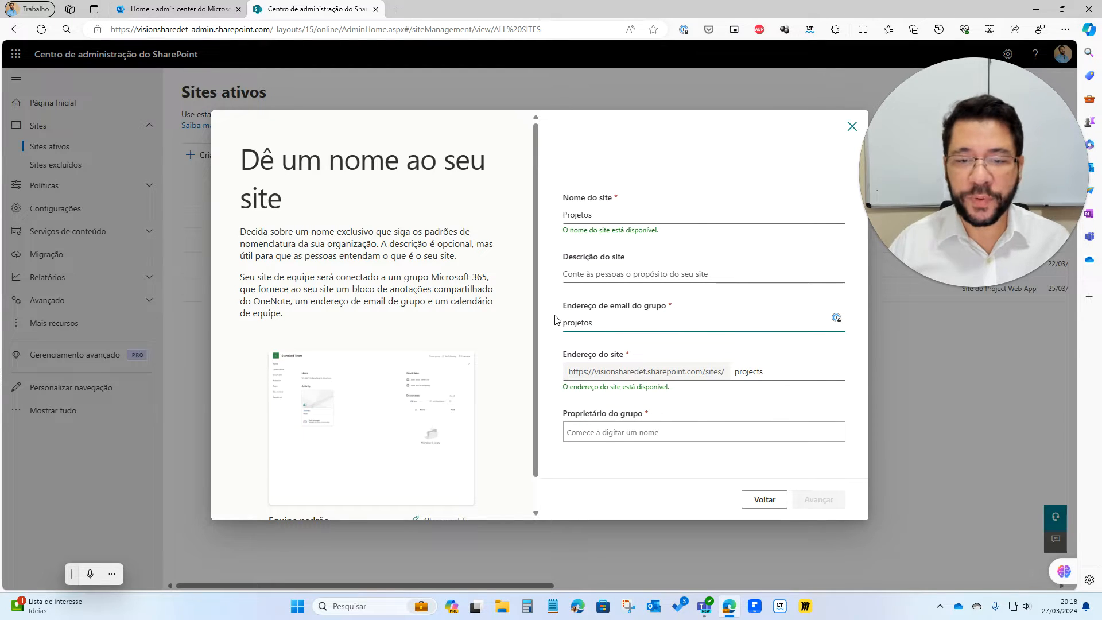
pyautogui.click(652, 350)
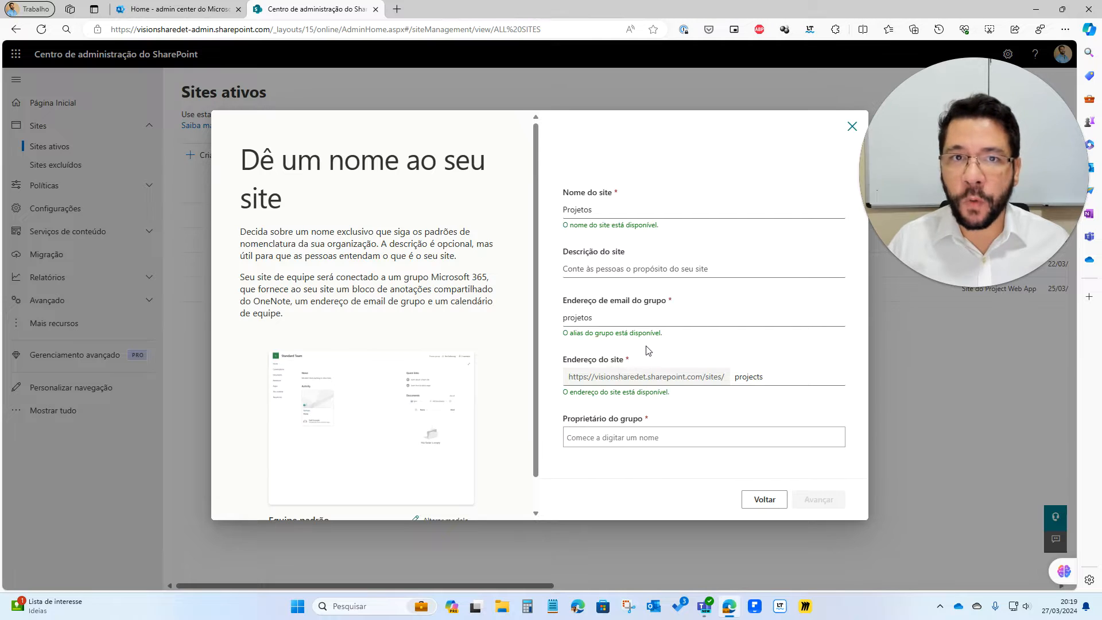
# Assign the director's account from the directory suggestions as the group owner and advance to the language and other options
pyautogui.click(610, 438)
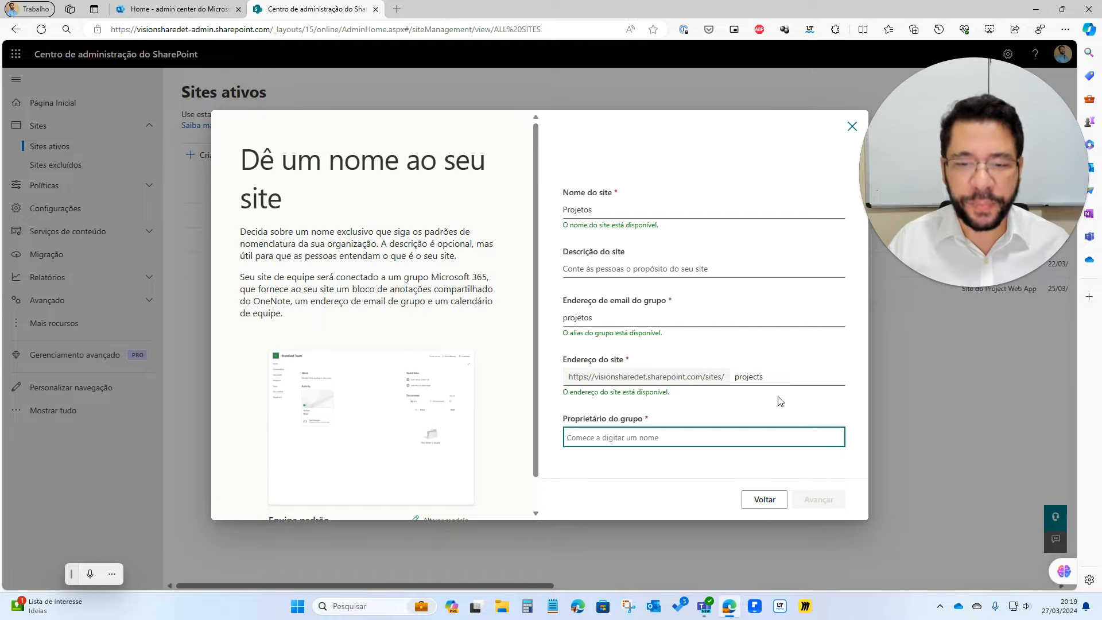
pyautogui.write('mauric')
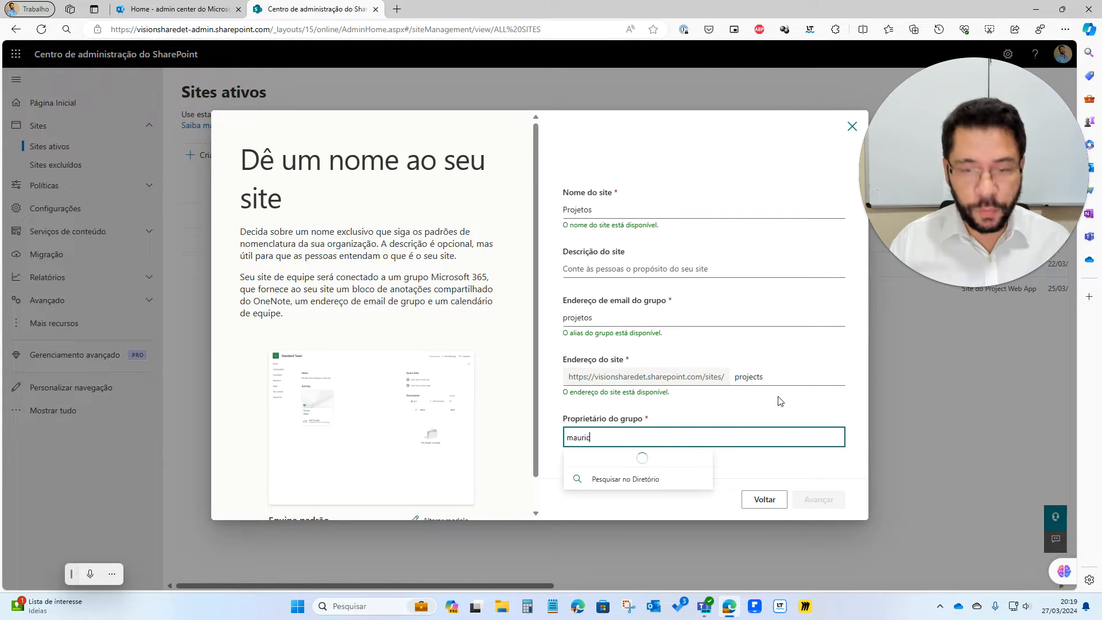
pyautogui.write('io')
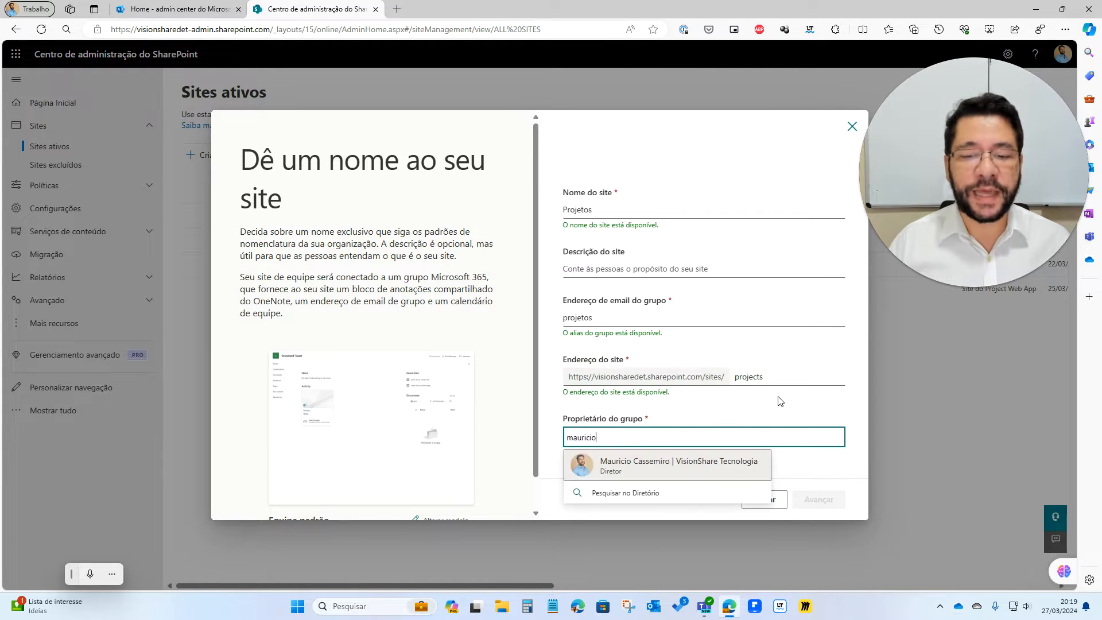
pyautogui.click(643, 470)
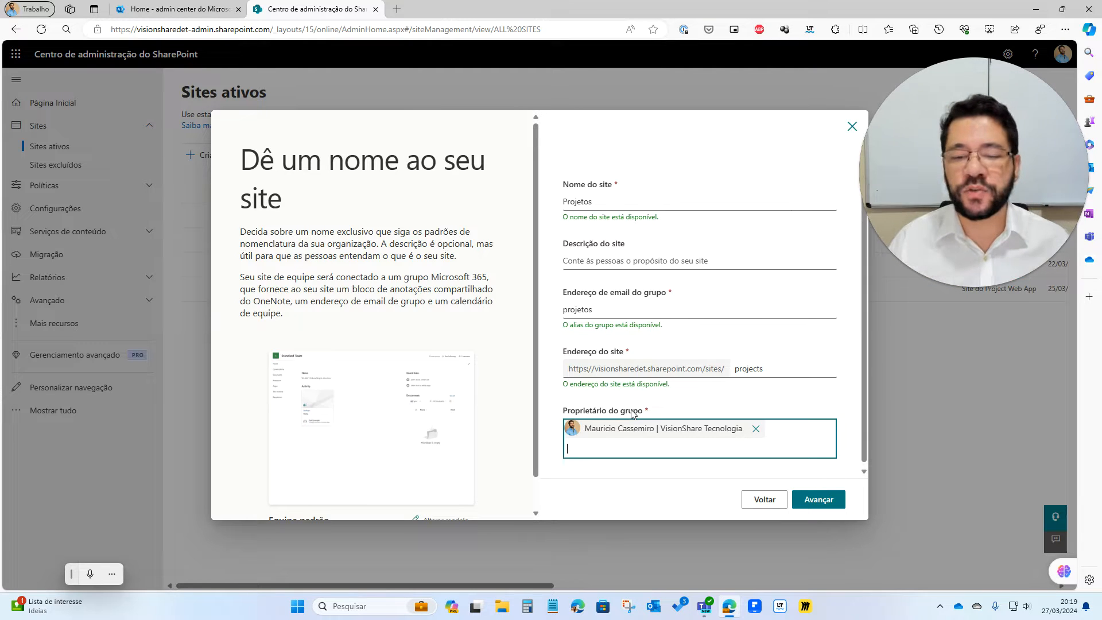
pyautogui.click(815, 500)
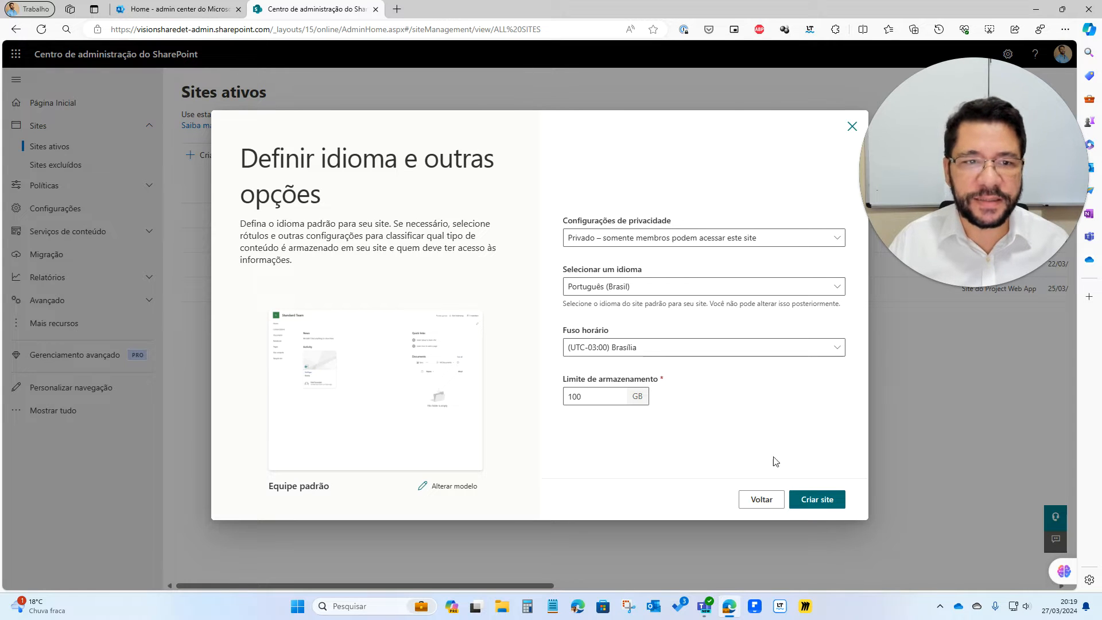
# Choose the privacy setting "Privado – somente membros podem acessar este site" for the new site
pyautogui.click(597, 241)
pyautogui.click(618, 241)
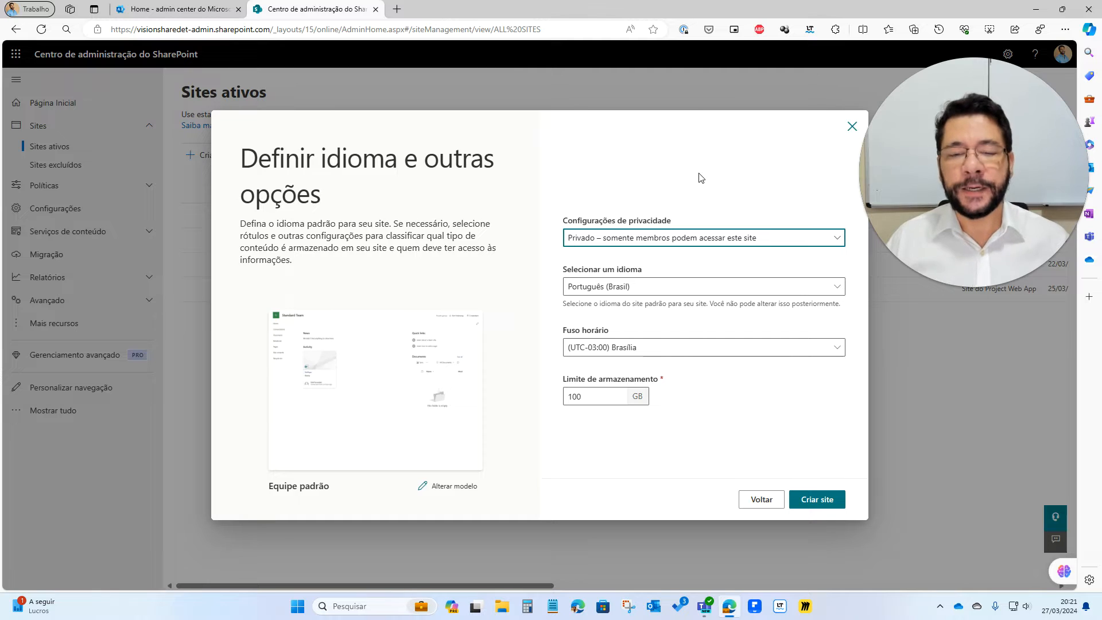
pyautogui.click(649, 237)
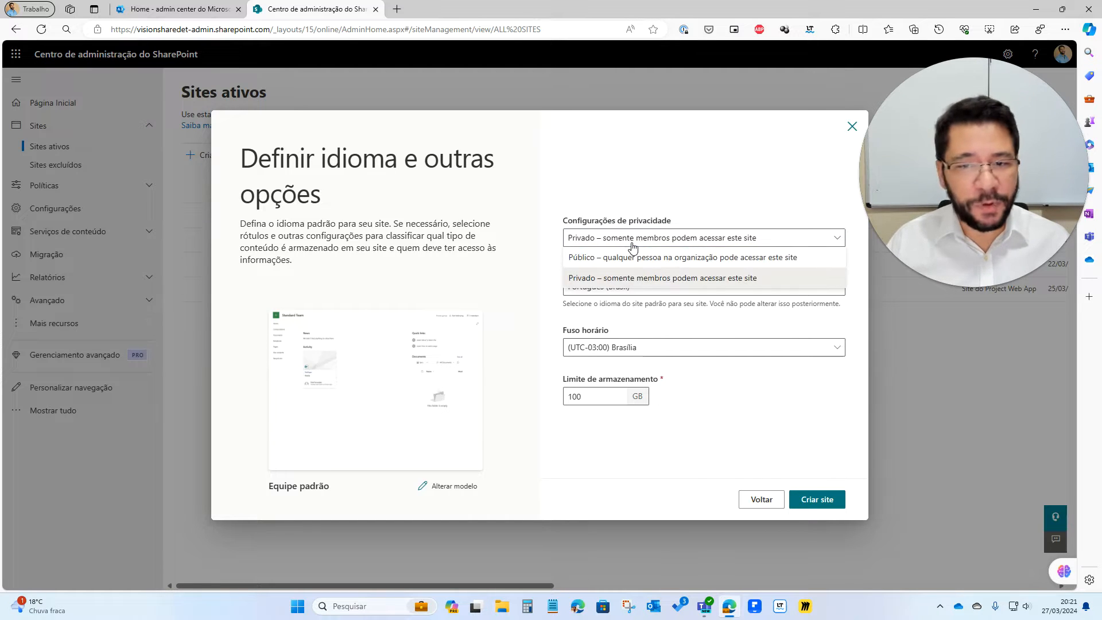
pyautogui.click(624, 283)
# Check the language and time zone choices offered for the new site
pyautogui.click(625, 285)
pyautogui.click(620, 289)
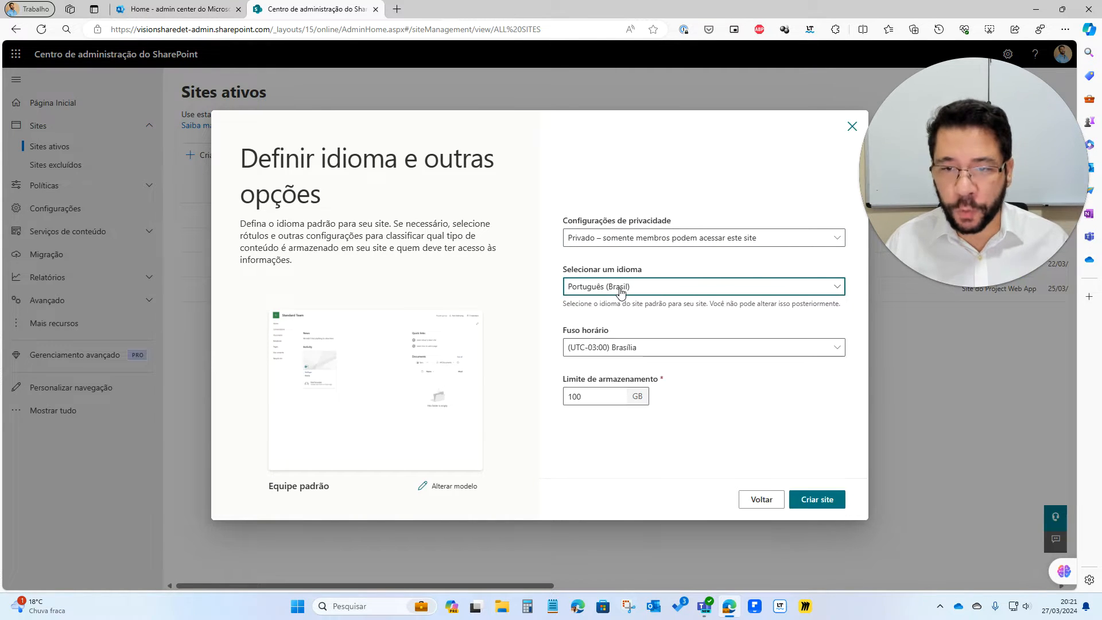
pyautogui.click(654, 350)
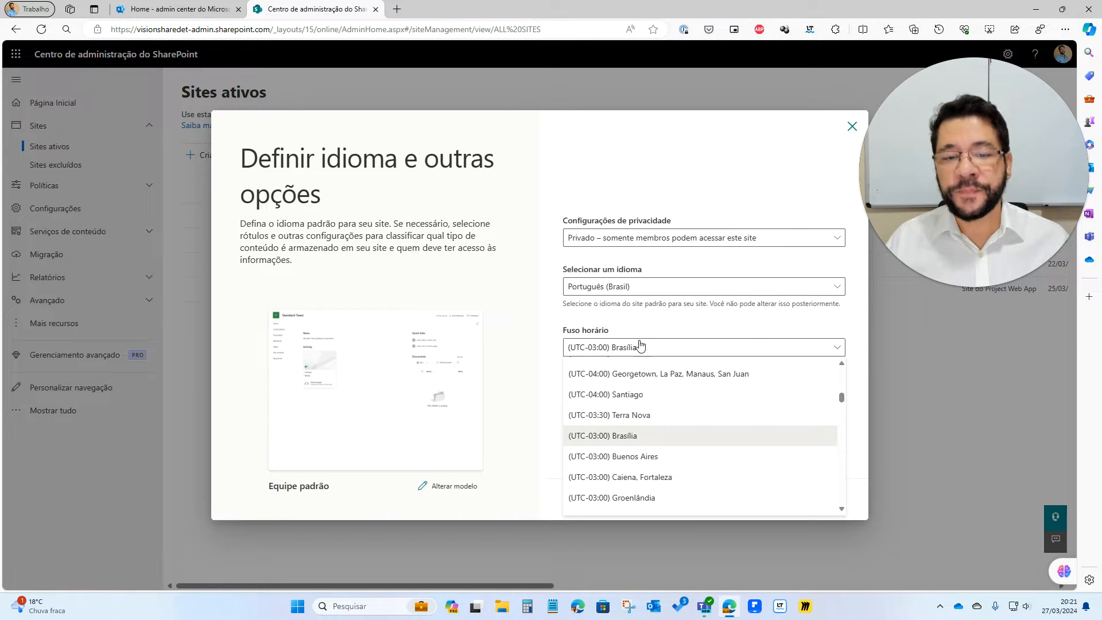
pyautogui.click(656, 325)
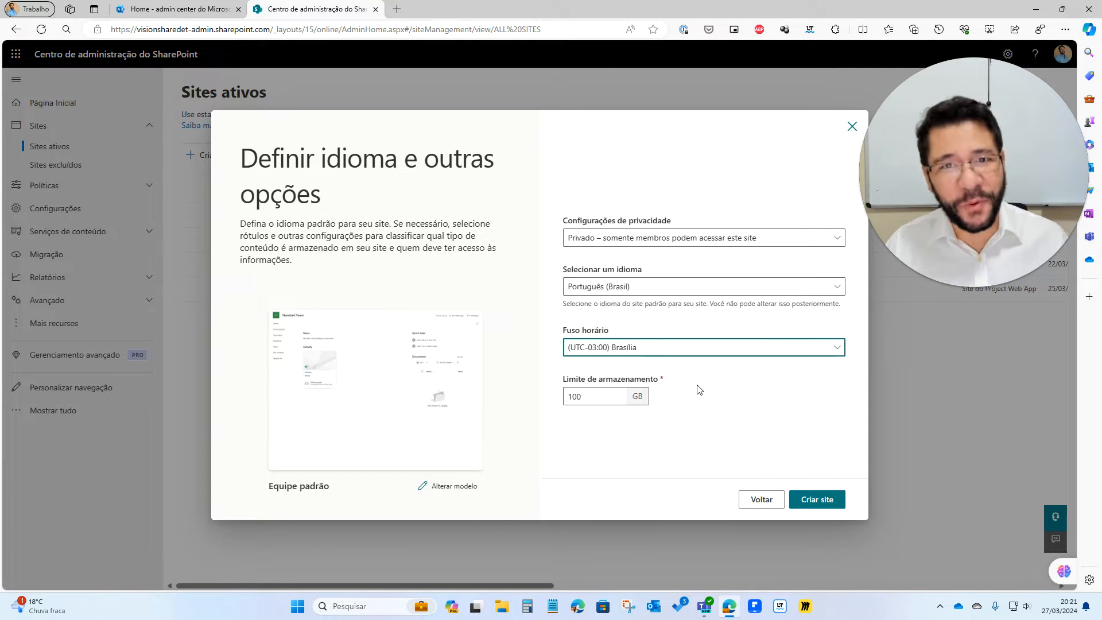
# Create the Projetos team site and complete the wizard without adding any members
pyautogui.click(828, 508)
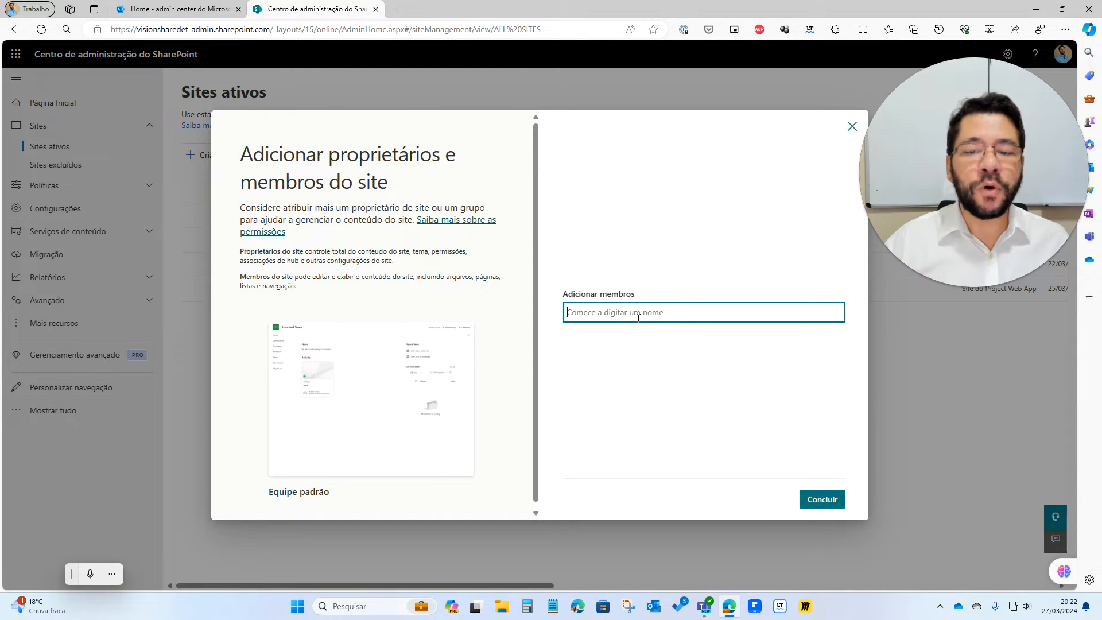
pyautogui.click(820, 499)
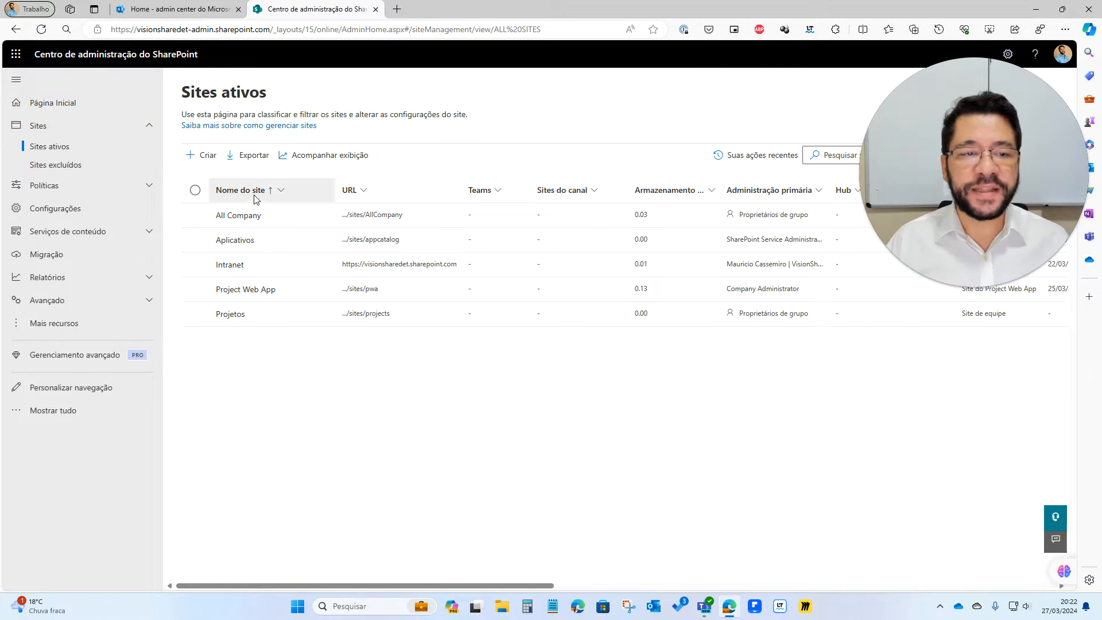
pyautogui.moveTo(915, 184); pyautogui.dragTo(841, 467)
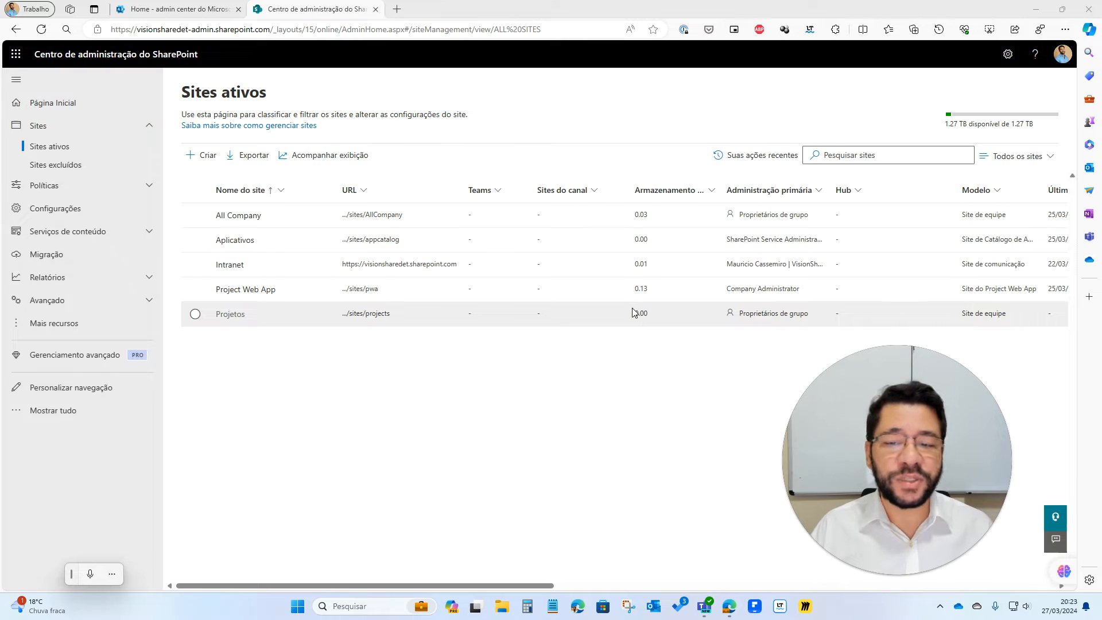
pyautogui.moveTo(948, 380); pyautogui.dragTo(314, 369)
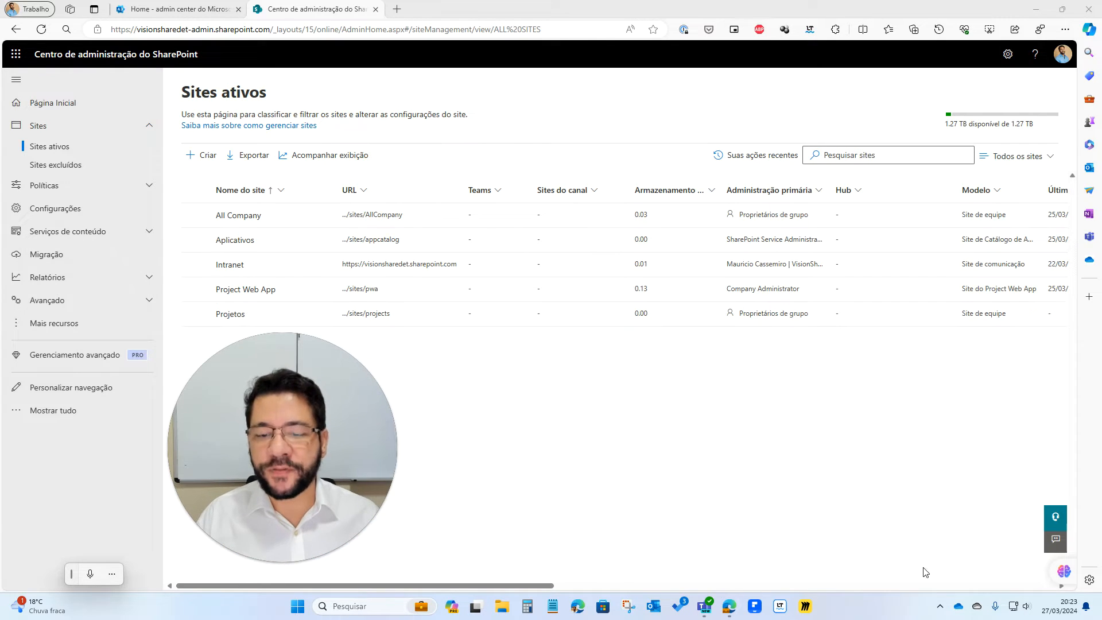
# Widen the Modelo column in the active sites list so the full template names fit
pyautogui.moveTo(542, 585); pyautogui.dragTo(701, 587)
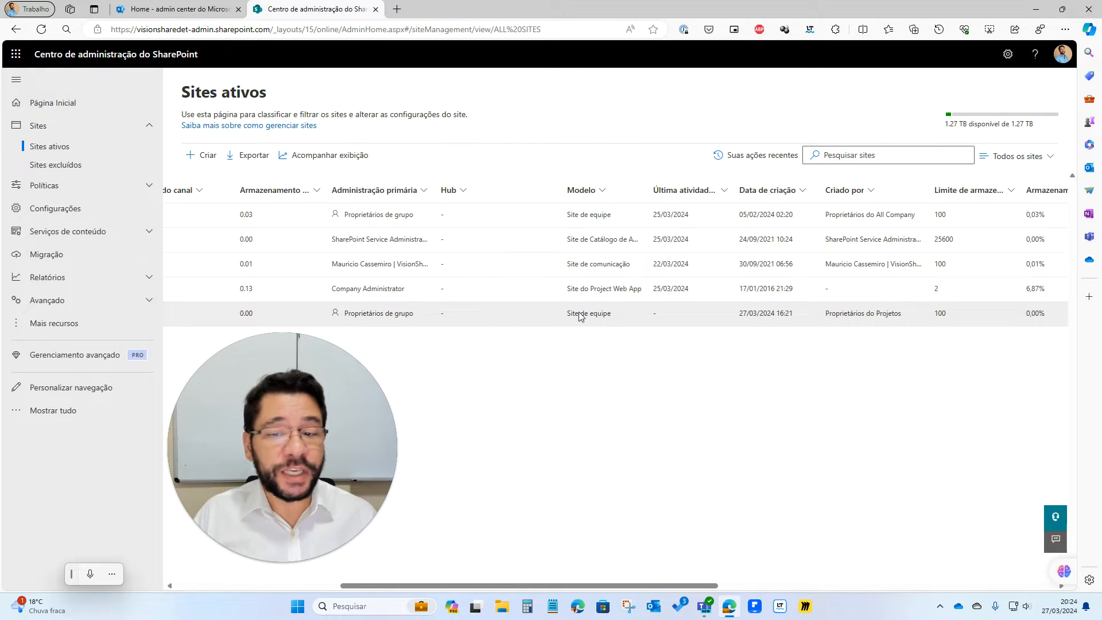
pyautogui.moveTo(647, 189); pyautogui.dragTo(697, 189)
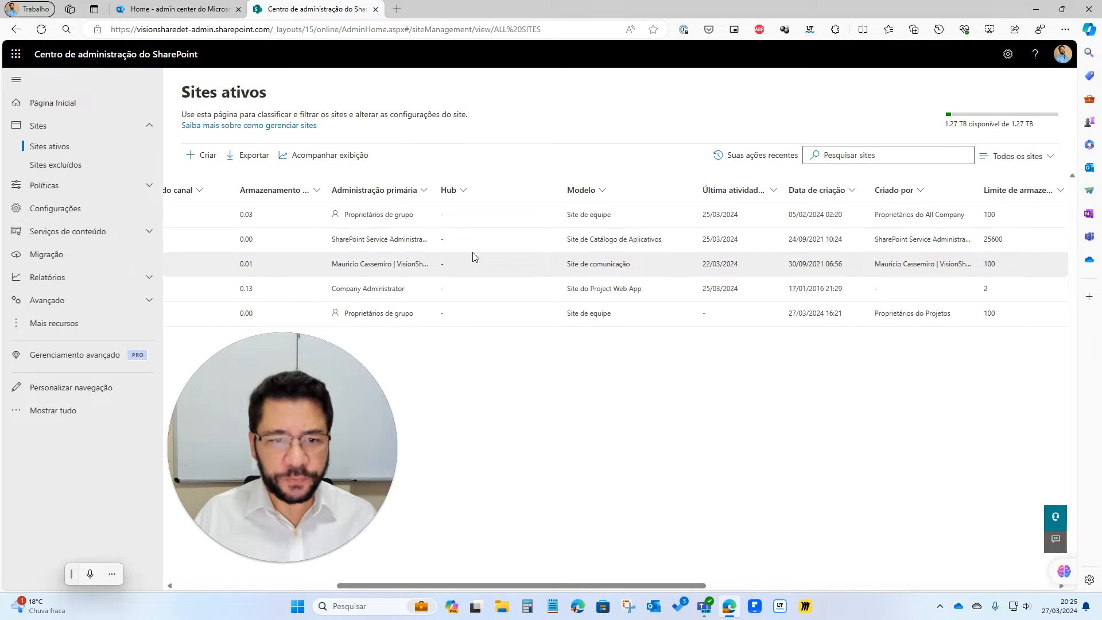
# Review the creation, storage and group columns of the active sites, and view the Projetos site's details briefly
pyautogui.moveTo(457, 584); pyautogui.dragTo(500, 574)
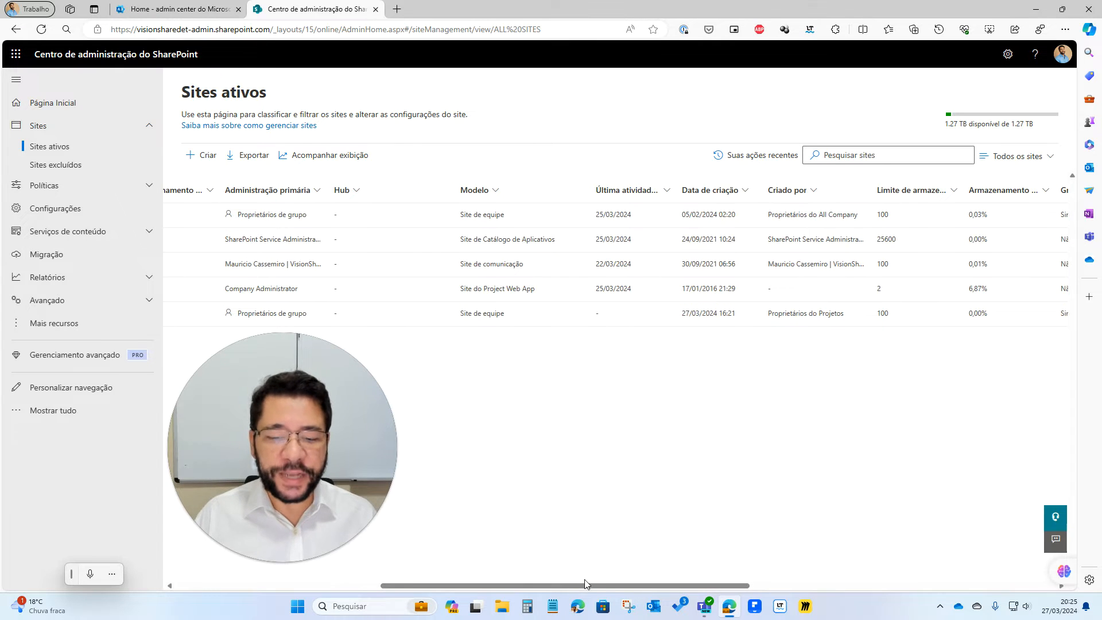
pyautogui.moveTo(587, 584); pyautogui.dragTo(600, 522)
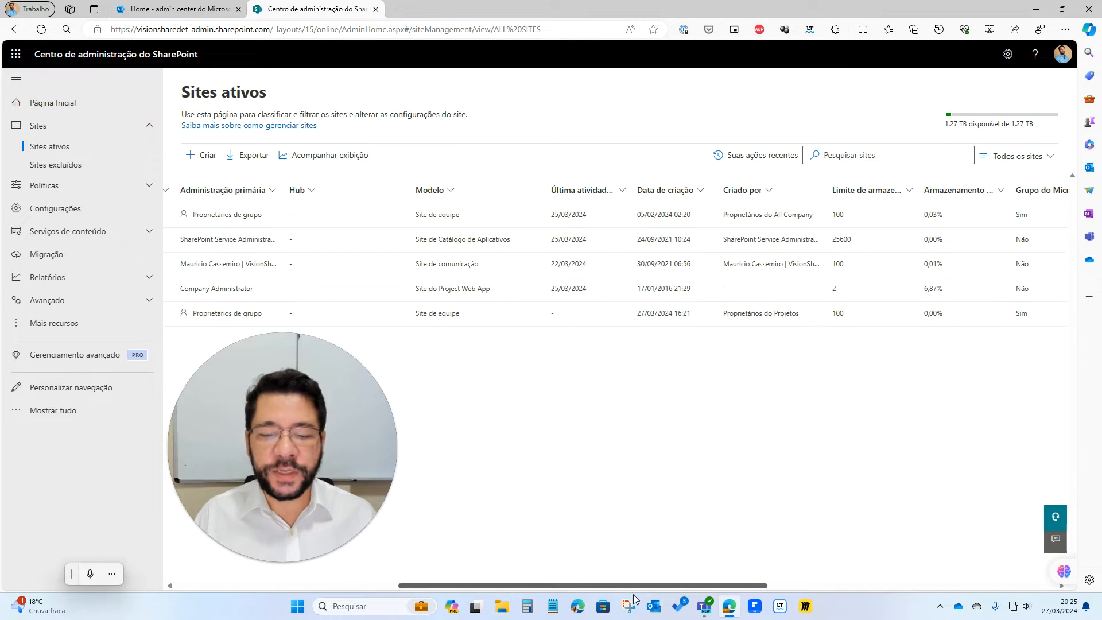
pyautogui.moveTo(642, 584); pyautogui.dragTo(363, 587)
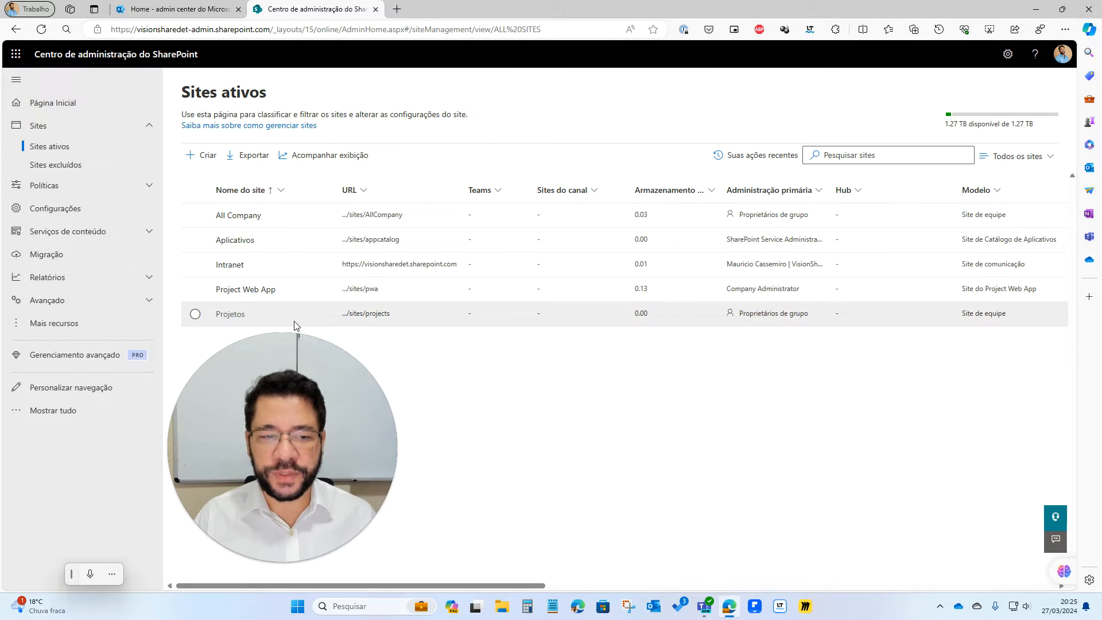
pyautogui.click(486, 326)
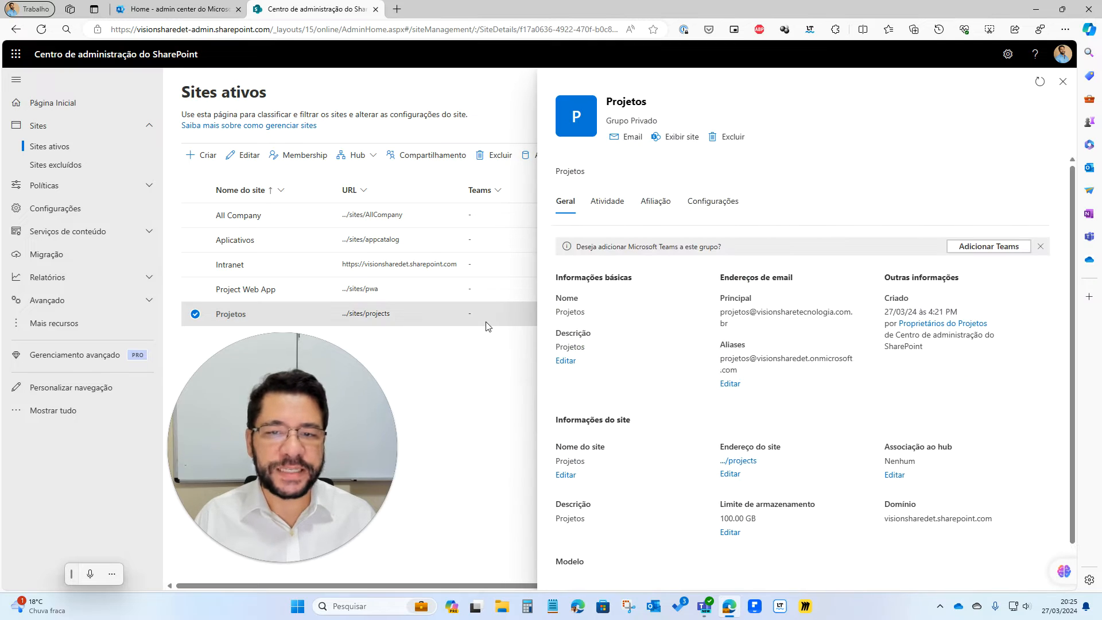
pyautogui.click(1063, 83)
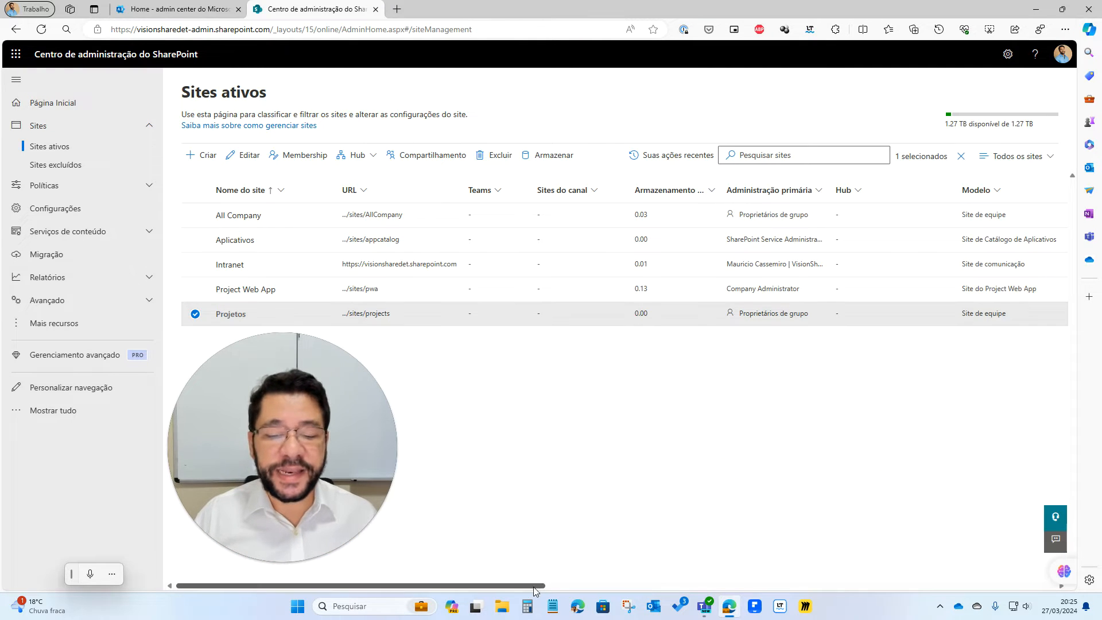
# Widen the "Grupo do Microsoft 365" column in the active sites list to fit its full heading
pyautogui.moveTo(534, 585); pyautogui.dragTo(827, 584)
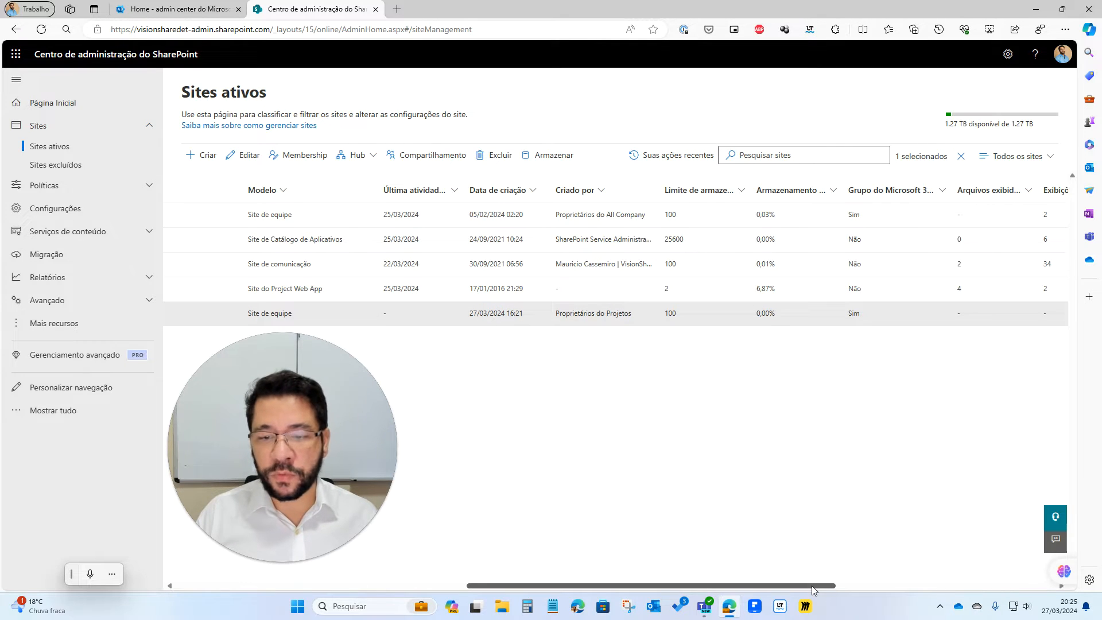
pyautogui.moveTo(812, 583); pyautogui.dragTo(851, 583)
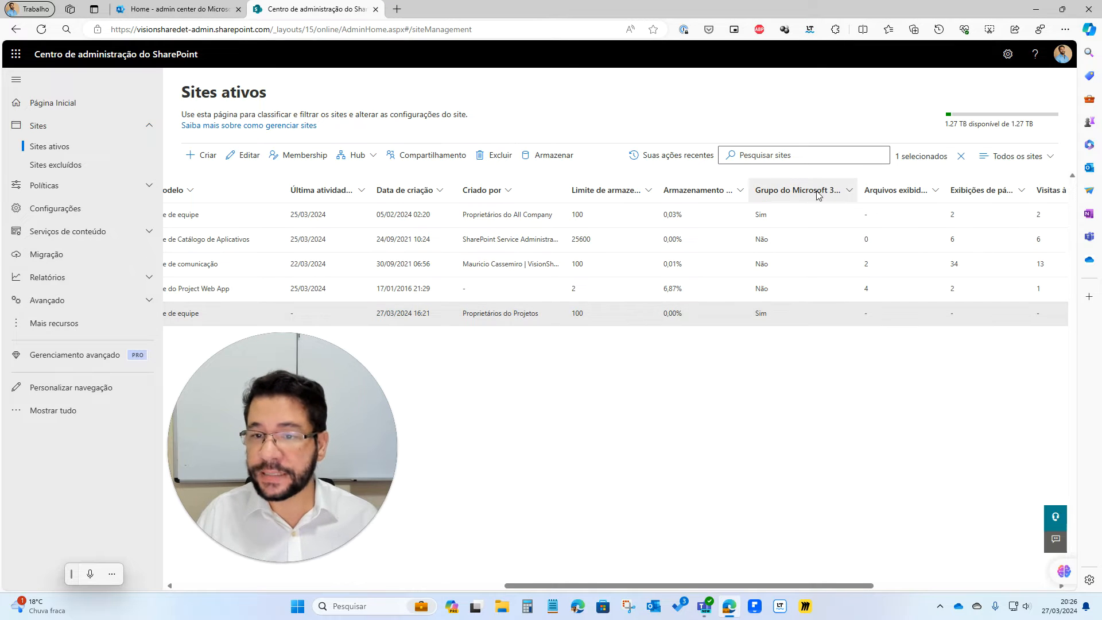
pyautogui.moveTo(858, 185); pyautogui.dragTo(893, 186)
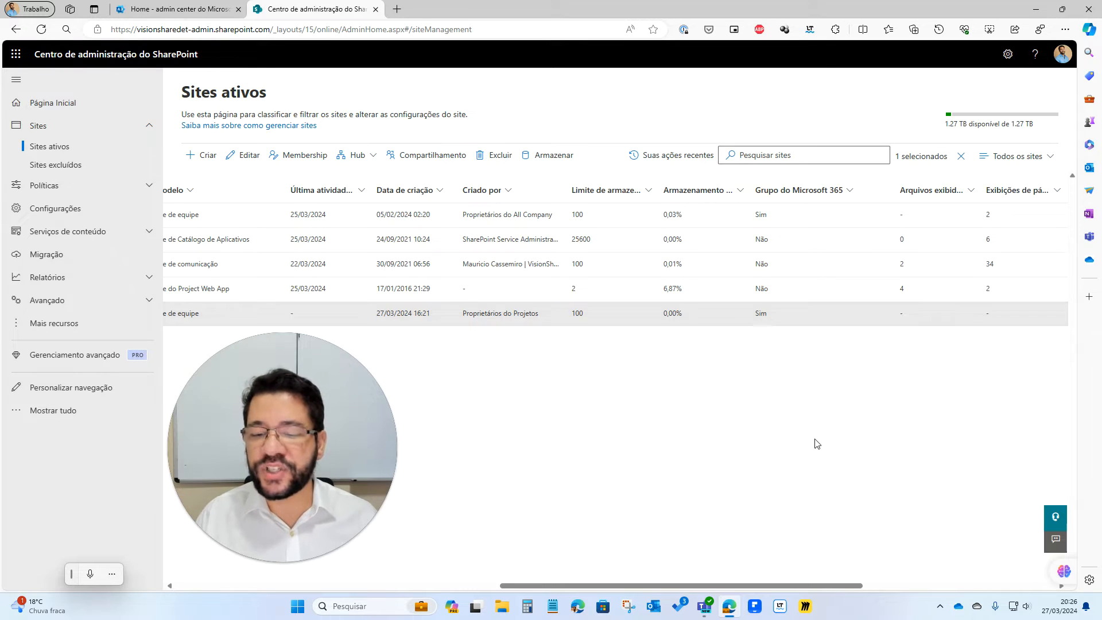
# Review the page views, visits, files, sensitivity and sharing columns of the active sites list
pyautogui.moveTo(849, 586); pyautogui.dragTo(1017, 569)
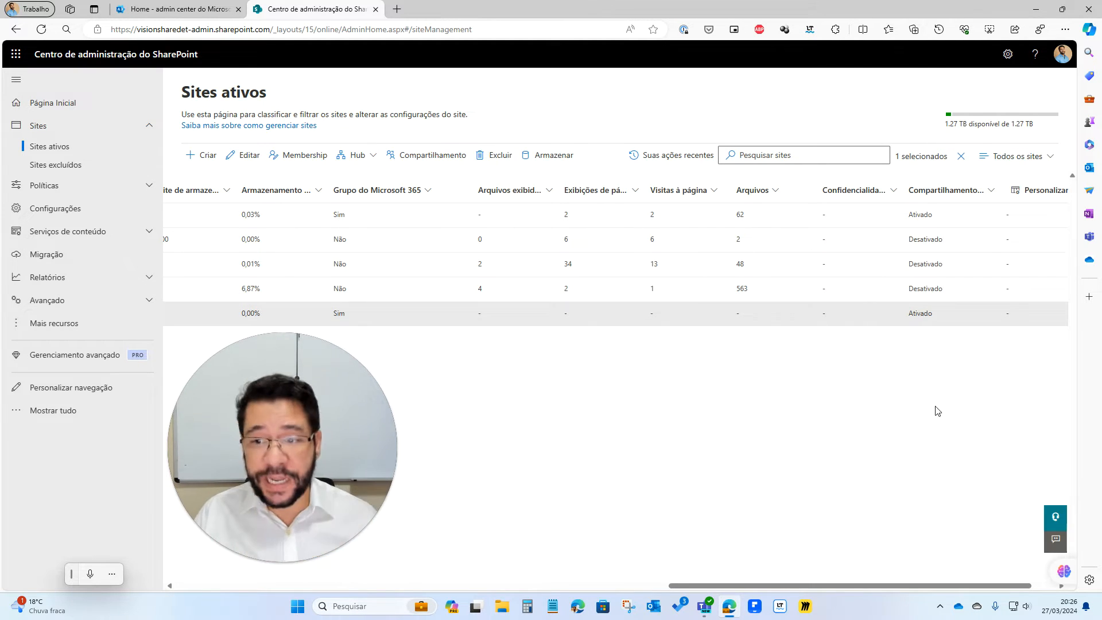
pyautogui.hscroll(2, 963, 574)
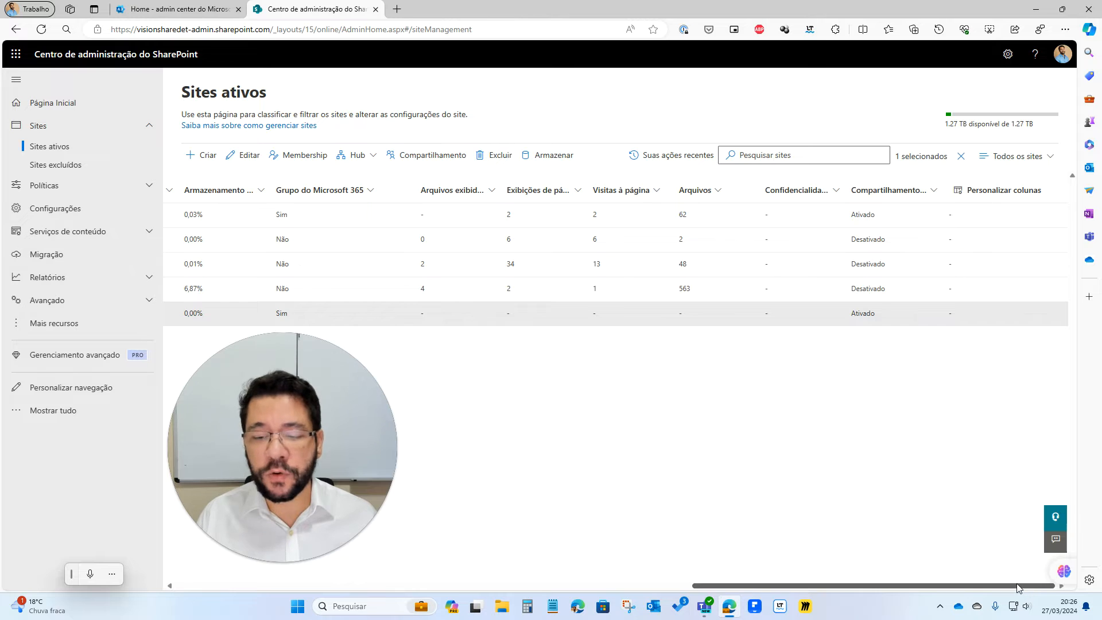
pyautogui.moveTo(1005, 585); pyautogui.dragTo(485, 597)
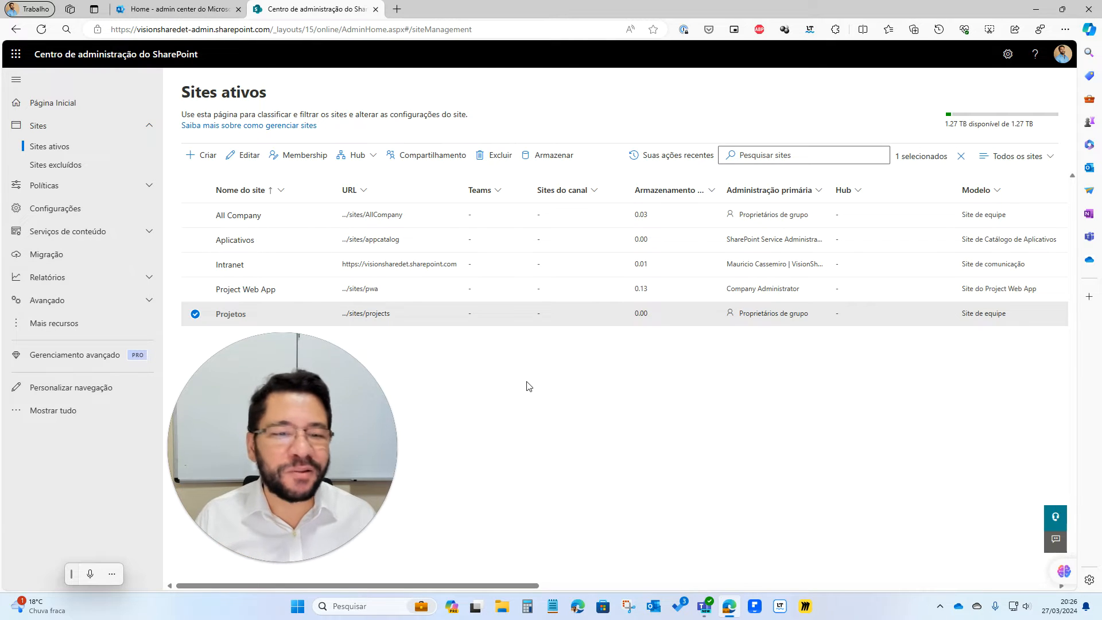
# Change the Projetos group description to "Site voltado aos projetos da empresa.", save it and return to the site details
pyautogui.click(236, 316)
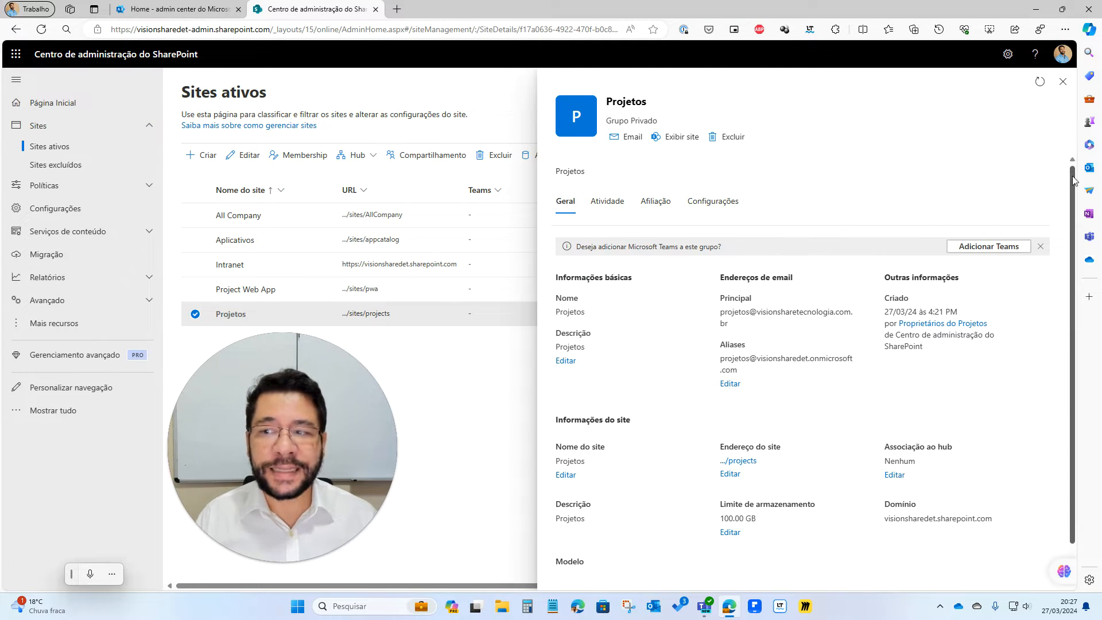
pyautogui.moveTo(1074, 181); pyautogui.dragTo(1075, 199)
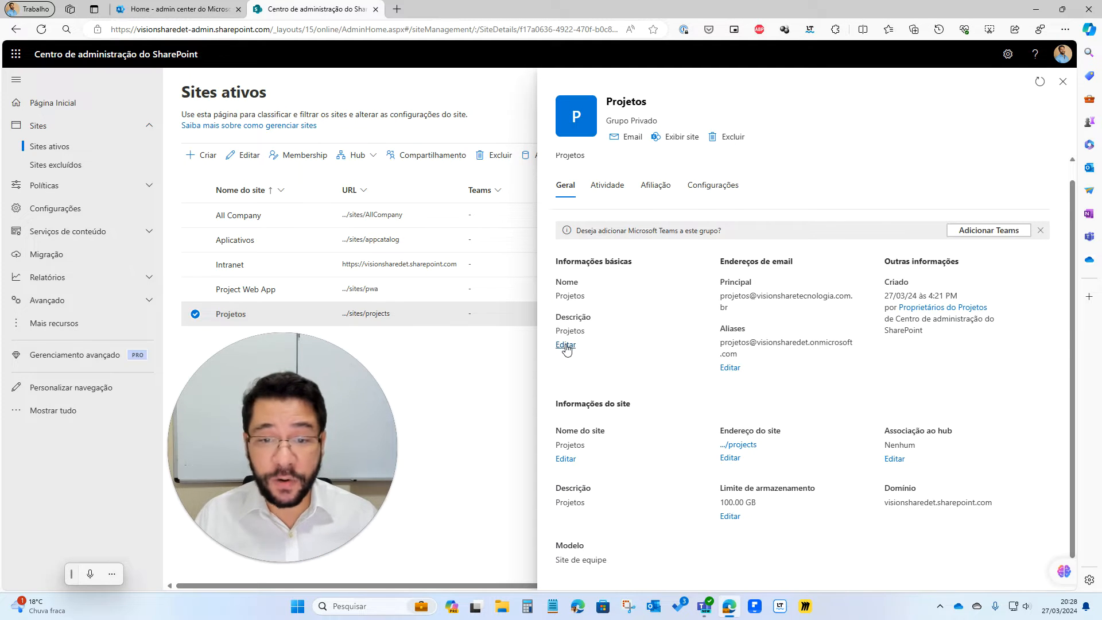
pyautogui.click(566, 345)
pyautogui.click(561, 203)
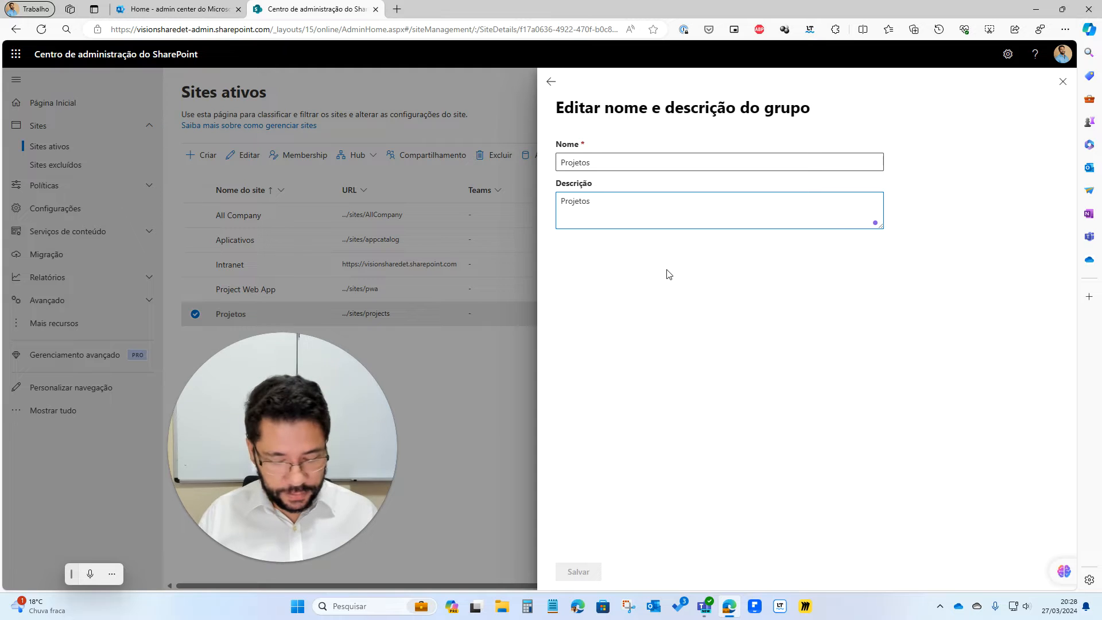
pyautogui.write('Site volta')
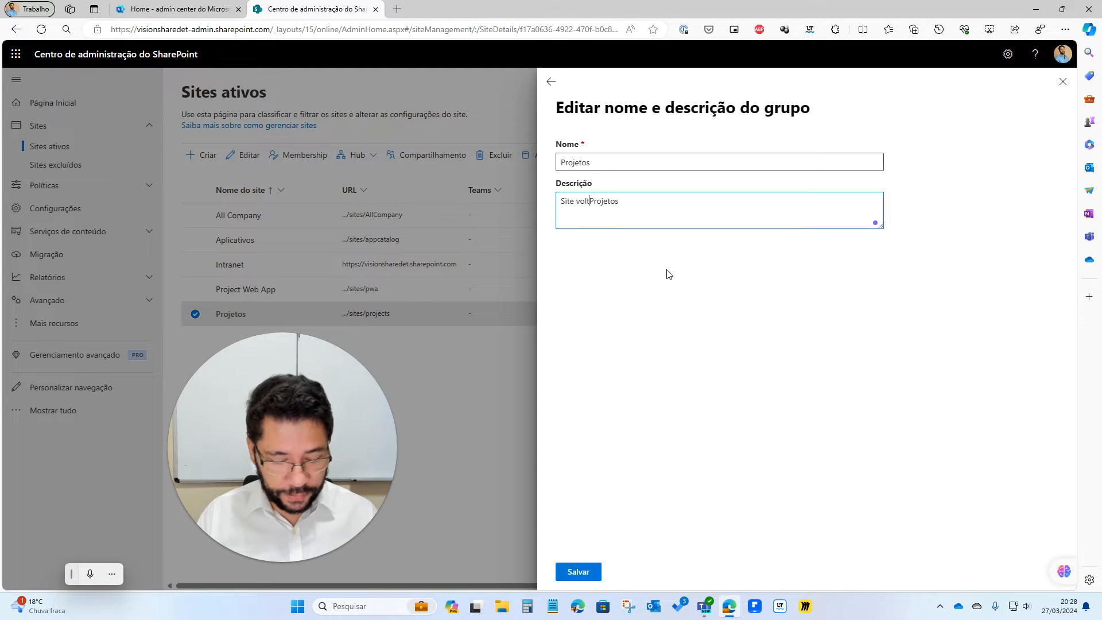
pyautogui.write('do aos')
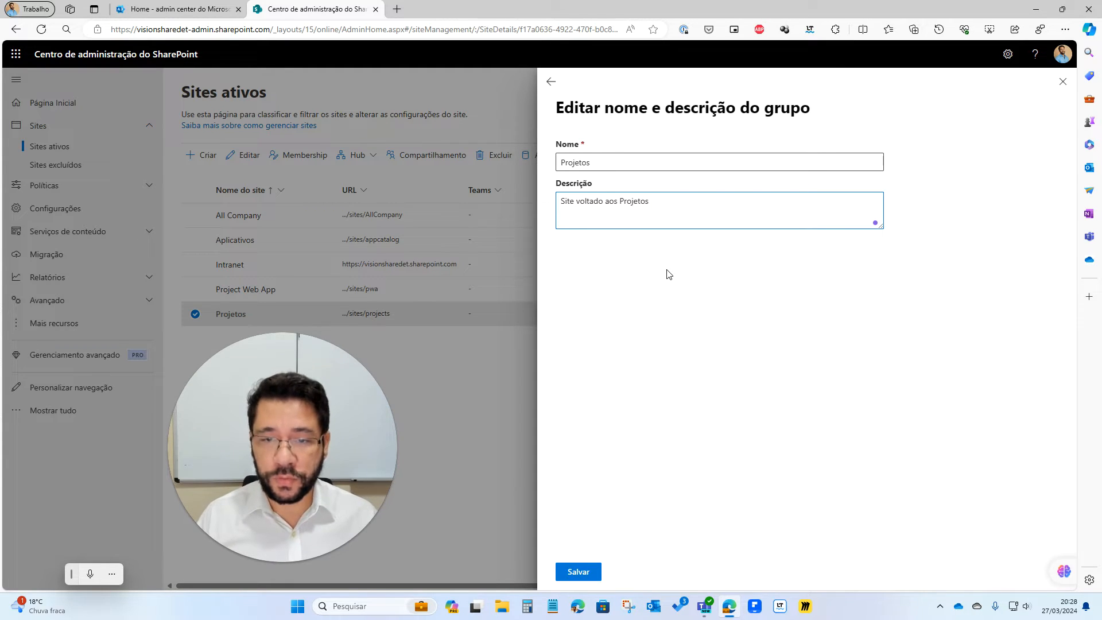
pyautogui.press('Delete')
pyautogui.write('p')
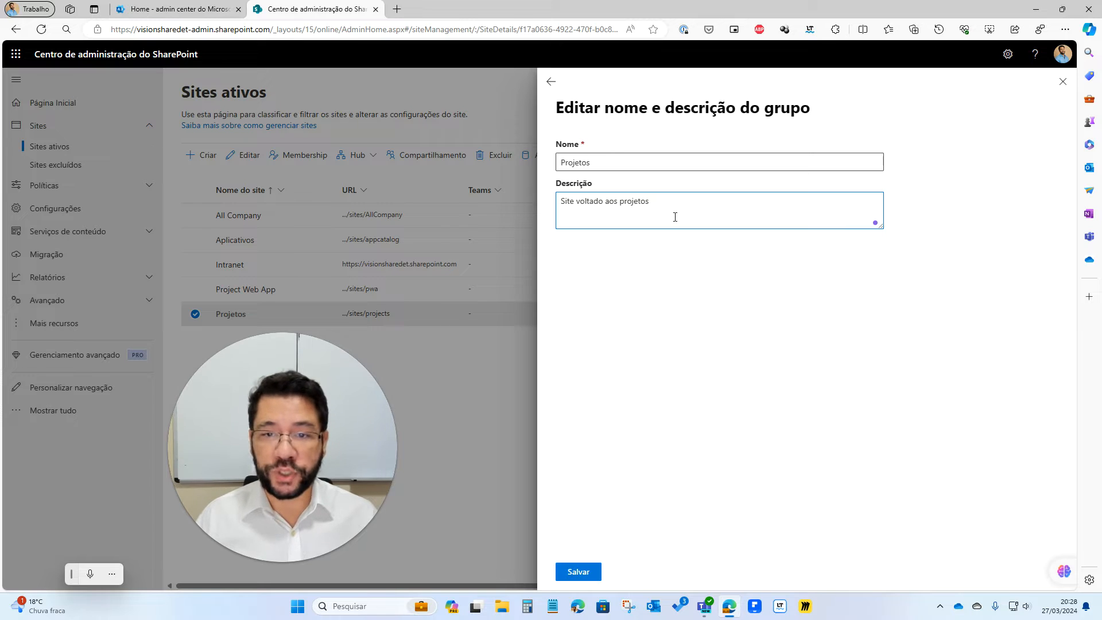
pyautogui.click(675, 206)
pyautogui.write('da empresa.')
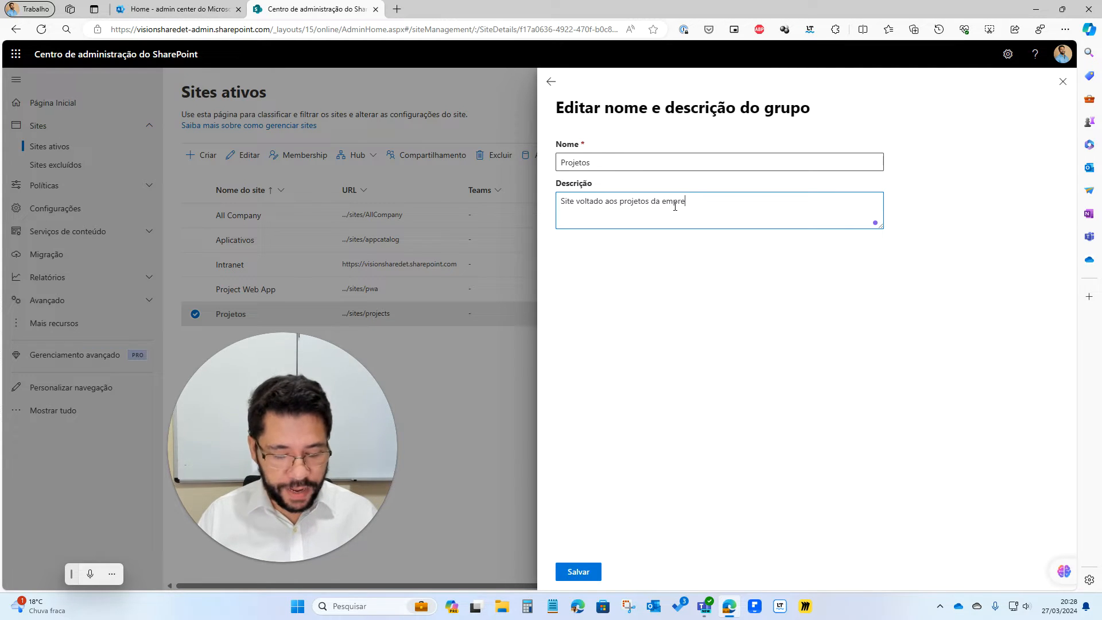
pyautogui.click(598, 566)
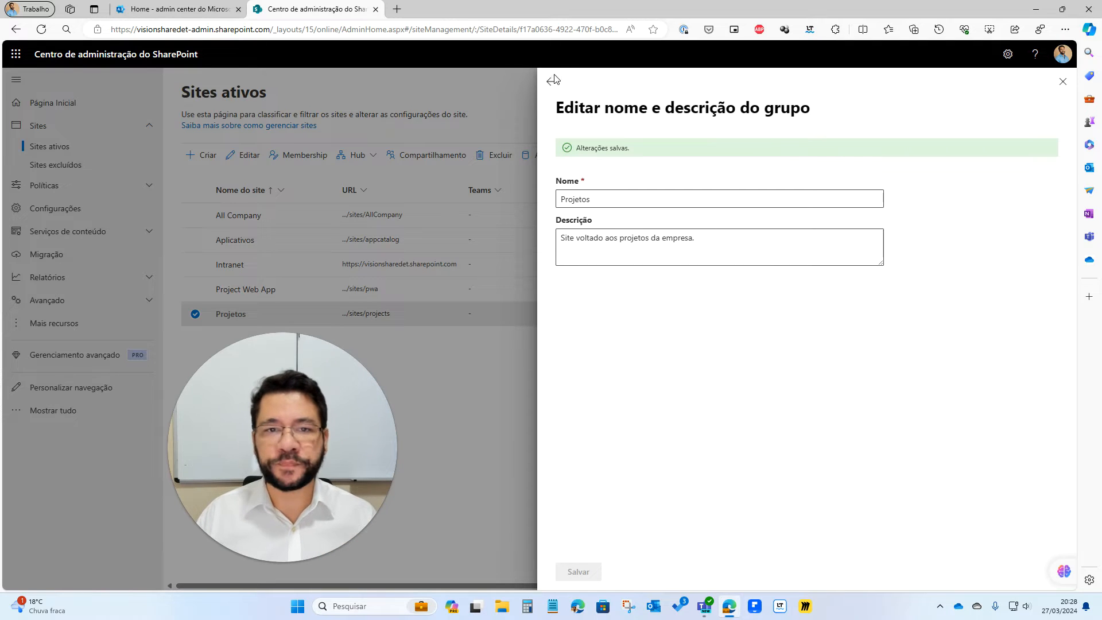
pyautogui.click(552, 81)
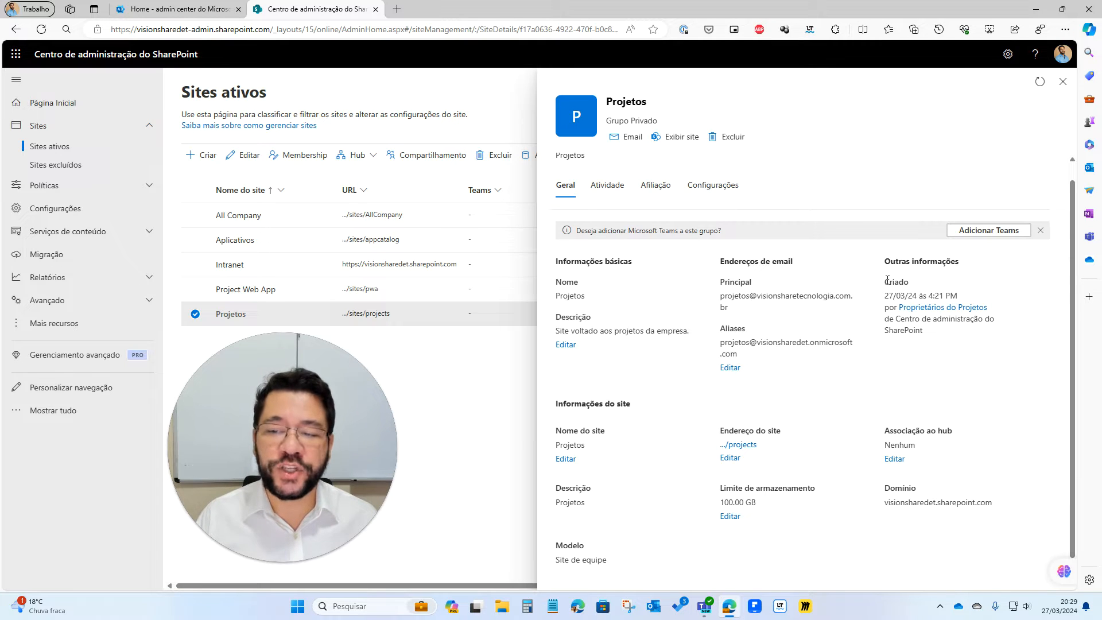
# Examine the creation date and creator information in the Projetos site details
pyautogui.moveTo(887, 280); pyautogui.dragTo(944, 335)
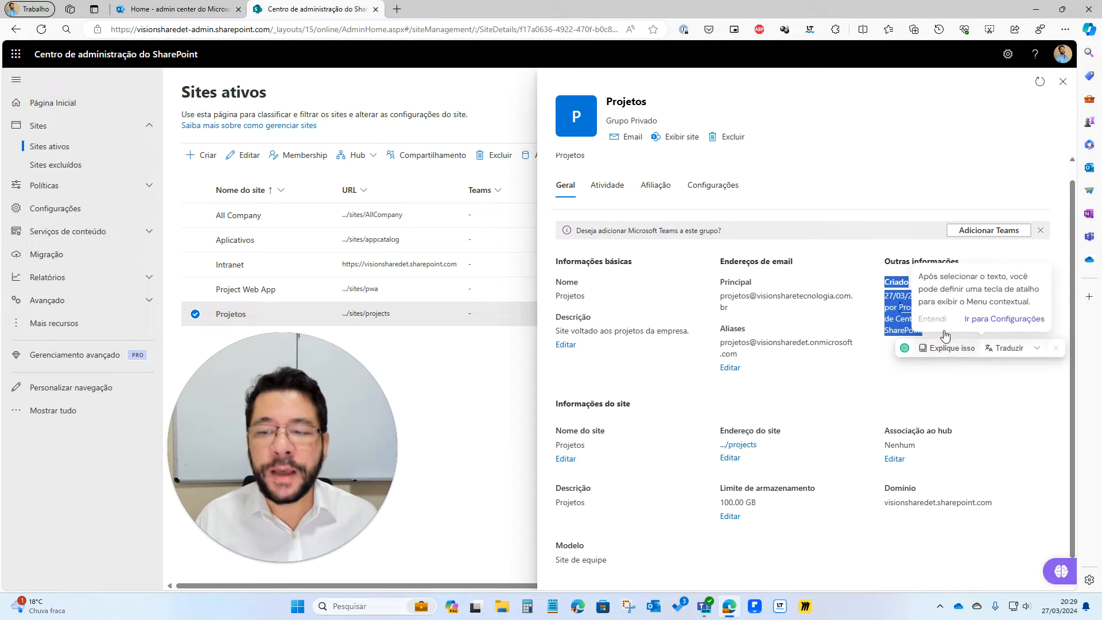
pyautogui.click(908, 183)
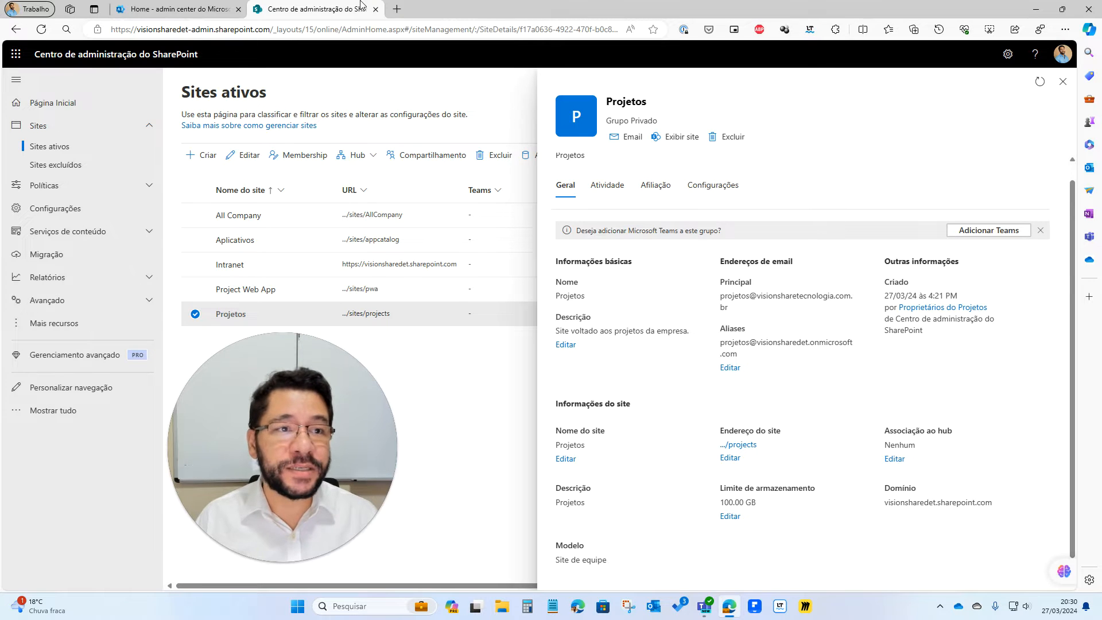
# Look at the admin centers offered in the Microsoft 365 admin center, and return to the Projetos details in the SharePoint admin center
pyautogui.click(172, 8)
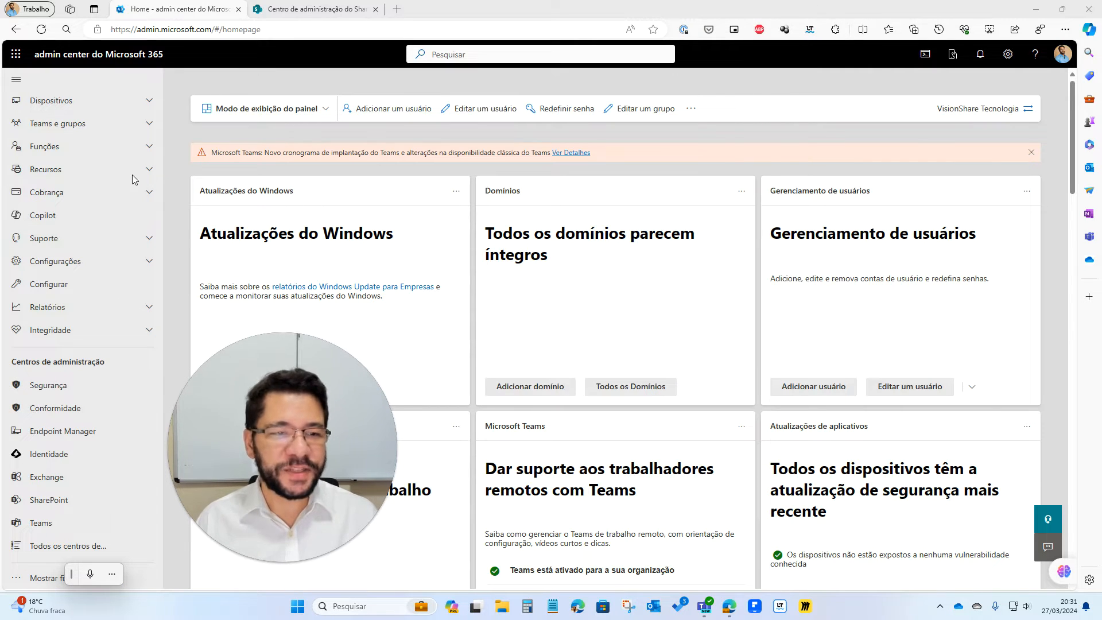
pyautogui.hotkey('ctrl', '2')
pyautogui.moveTo(425, 191)
pyautogui.mouseDown()
pyautogui.moveTo(422, 284)
pyautogui.moveTo(726, 283)
pyautogui.moveTo(524, 180)
pyautogui.moveTo(425, 192)
pyautogui.mouseUp()
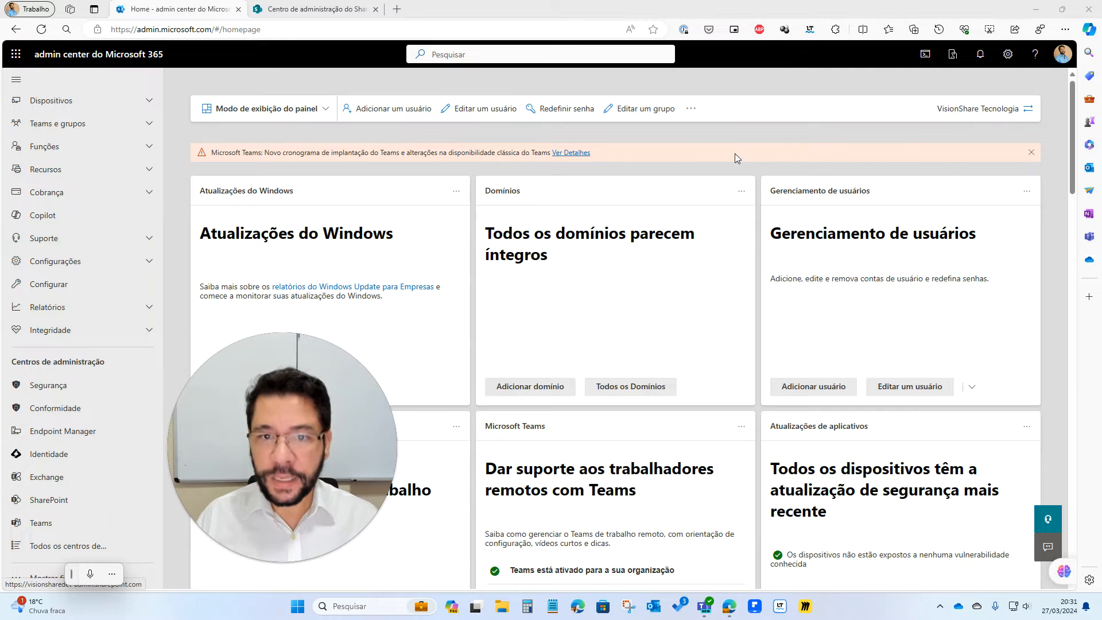
pyautogui.click(310, 7)
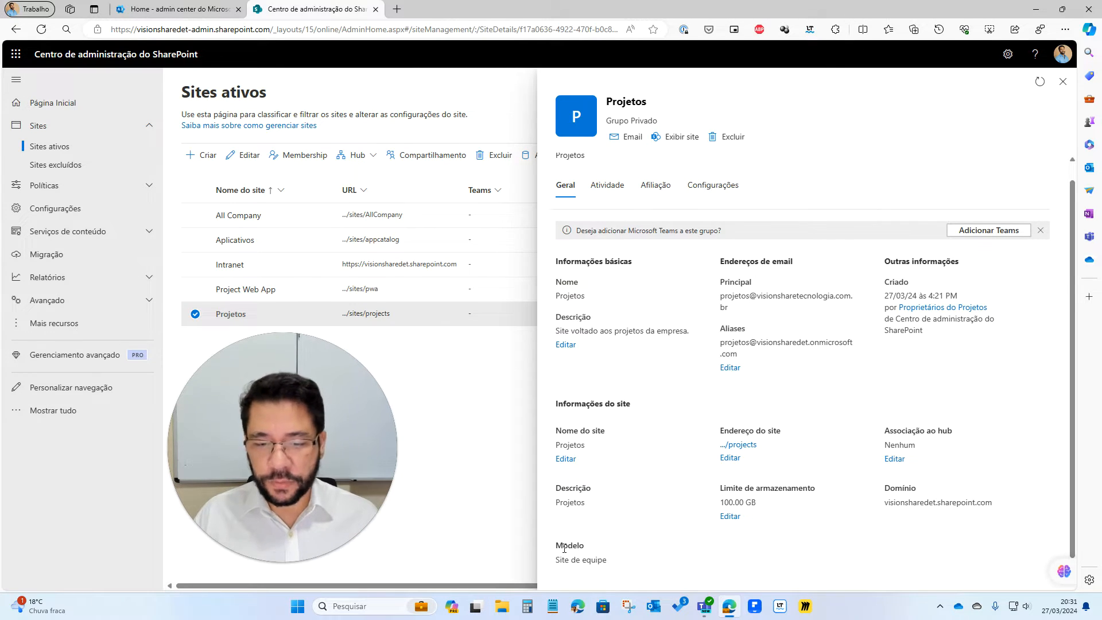
# Refresh the Projetos details and examine its site information and the domain of the group's primary e-mail address
pyautogui.click(1039, 81)
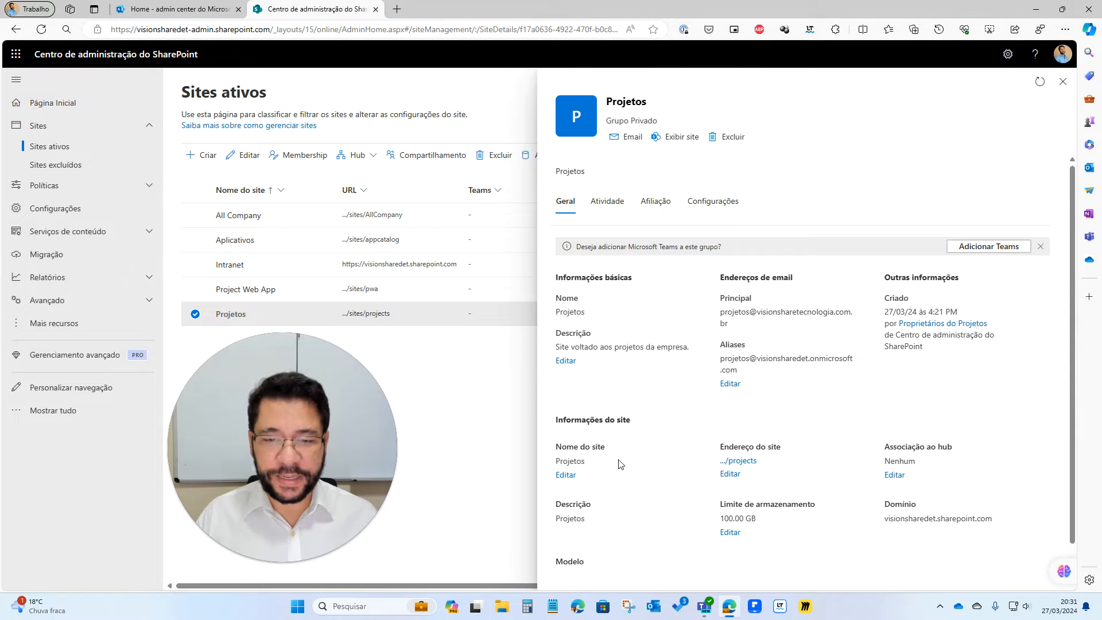
pyautogui.scroll(-1, 576, 572)
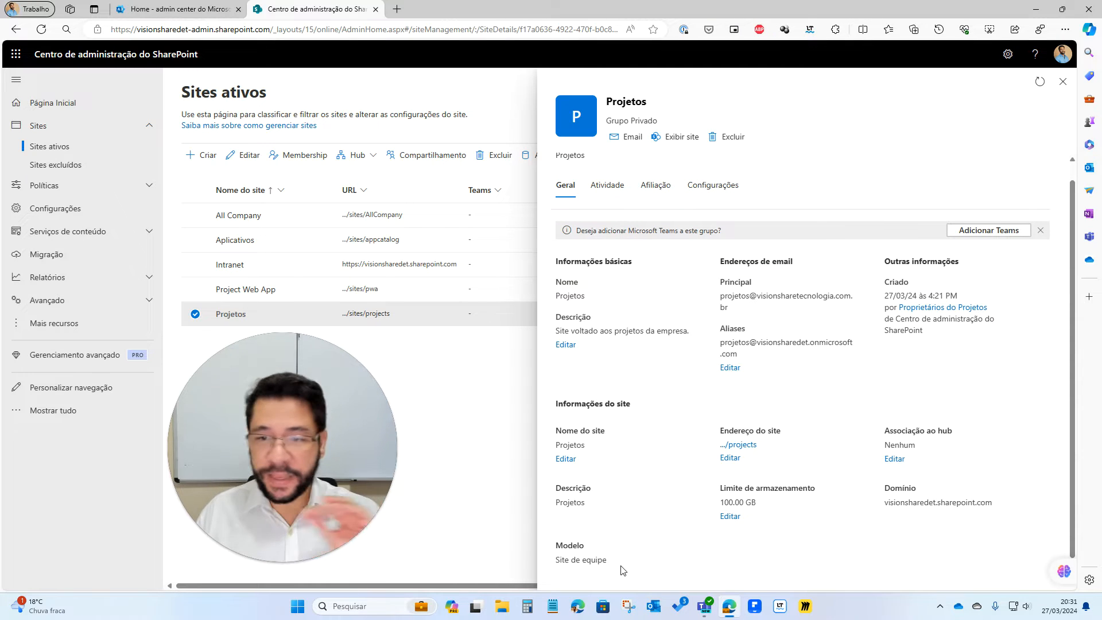
pyautogui.scroll(1, 622, 570)
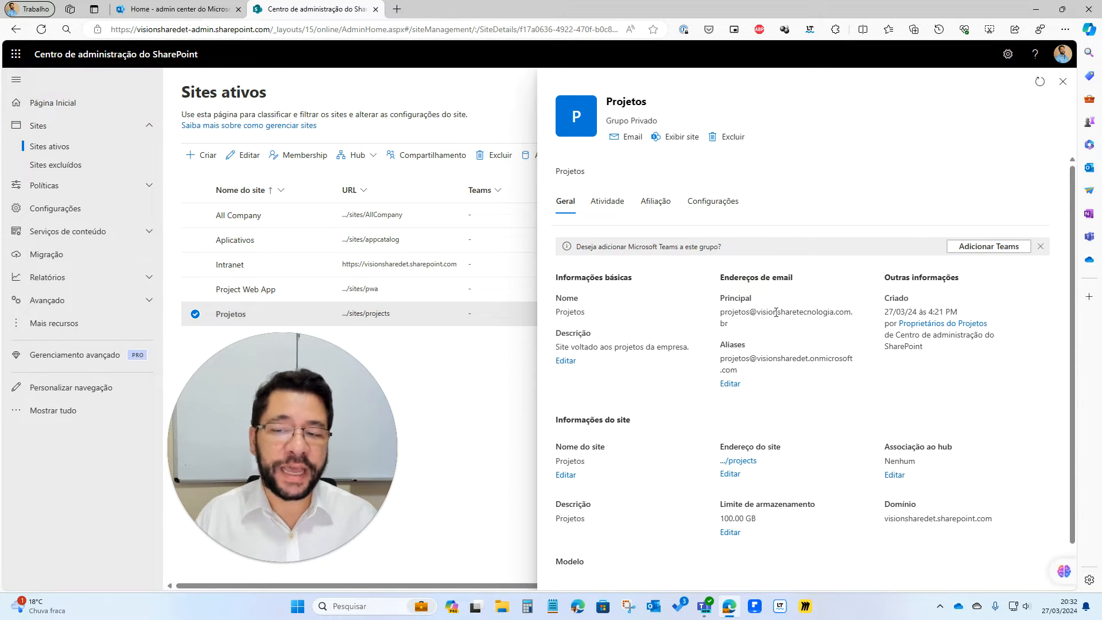
pyautogui.moveTo(744, 332); pyautogui.dragTo(756, 311)
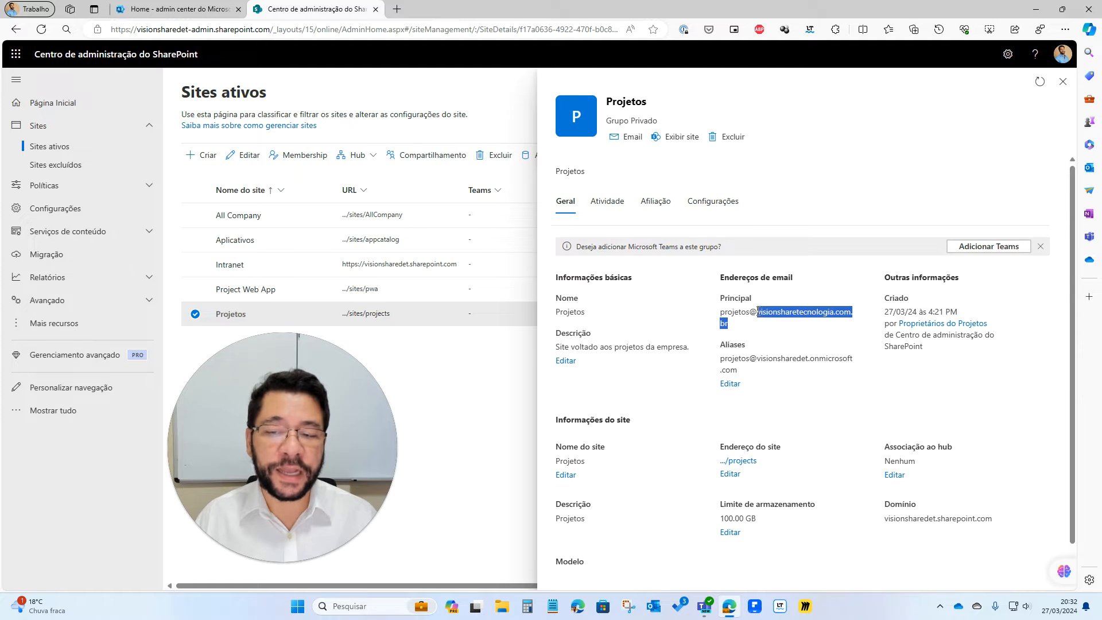
# Examine the domain of the group's alias e-mail address and the domain listed under the Projetos site information
pyautogui.moveTo(738, 370); pyautogui.dragTo(757, 356)
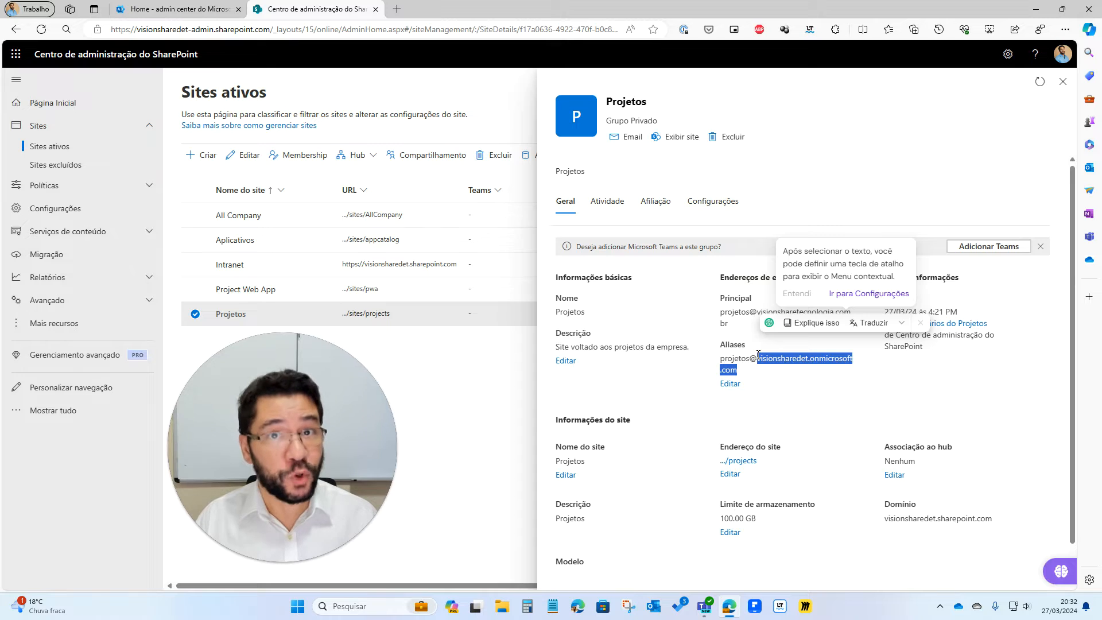
pyautogui.scroll(-1, 775, 426)
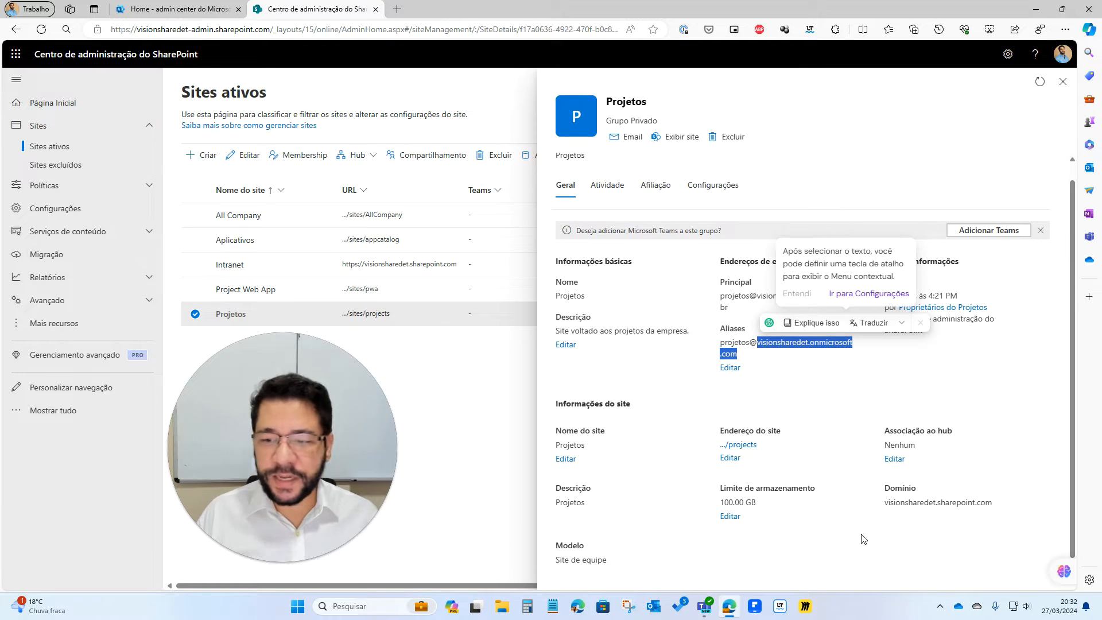
pyautogui.click(959, 469)
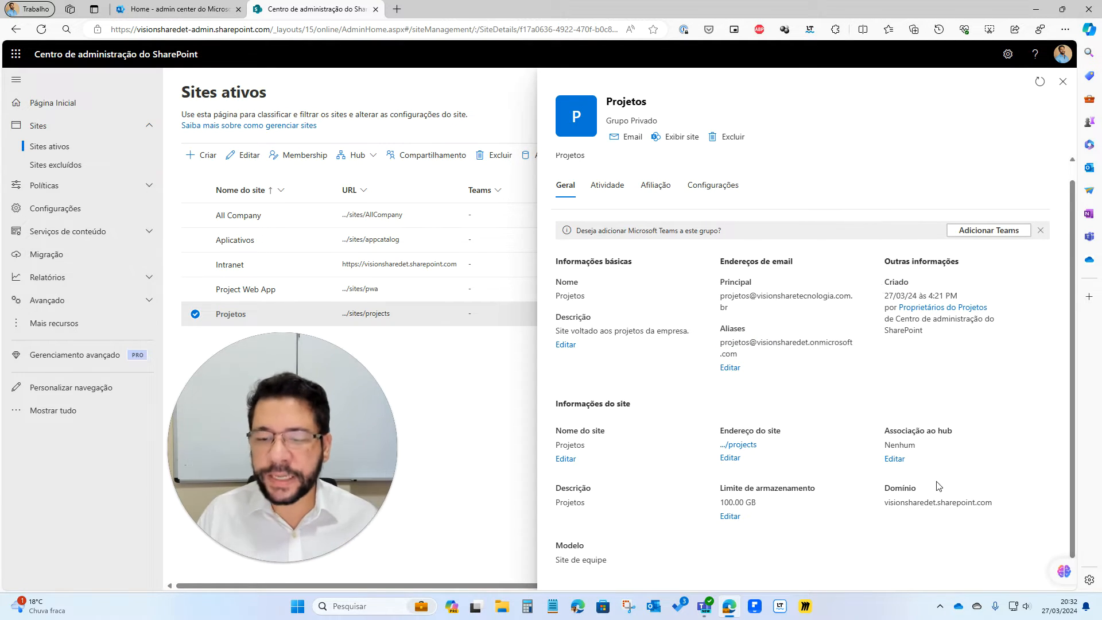
pyautogui.moveTo(884, 502); pyautogui.dragTo(1026, 506)
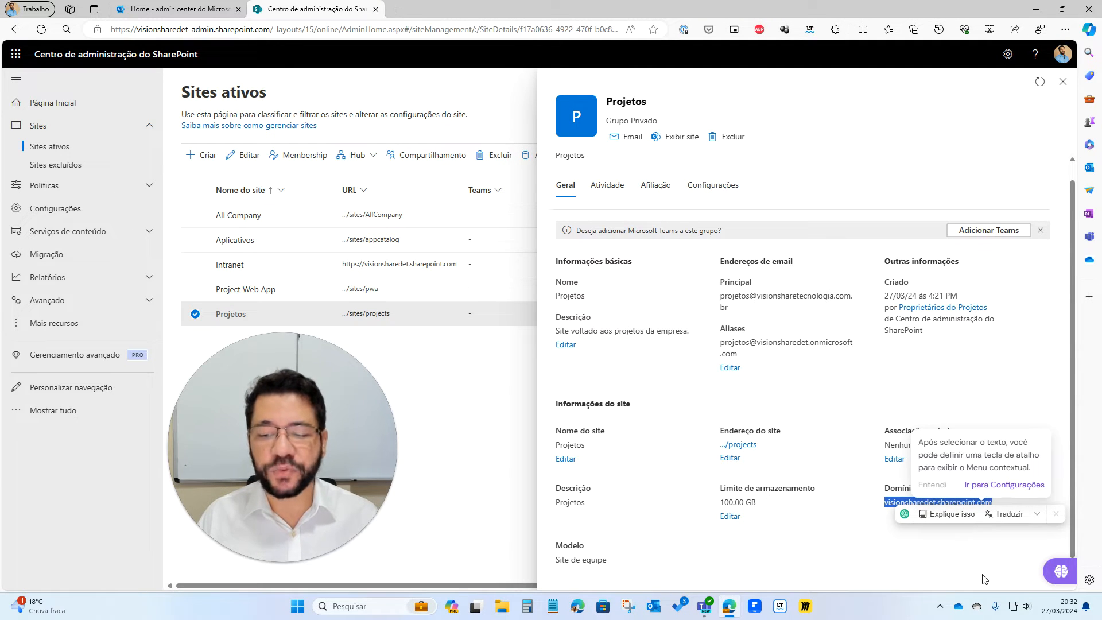
pyautogui.click(907, 513)
pyautogui.moveTo(937, 502); pyautogui.dragTo(876, 509)
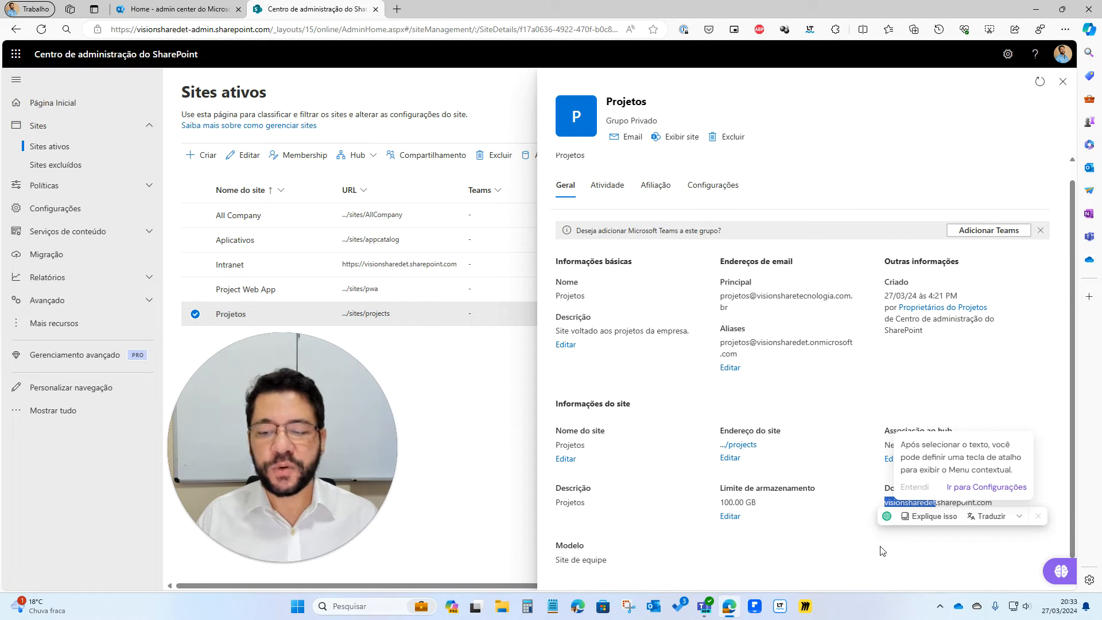
pyautogui.click(906, 487)
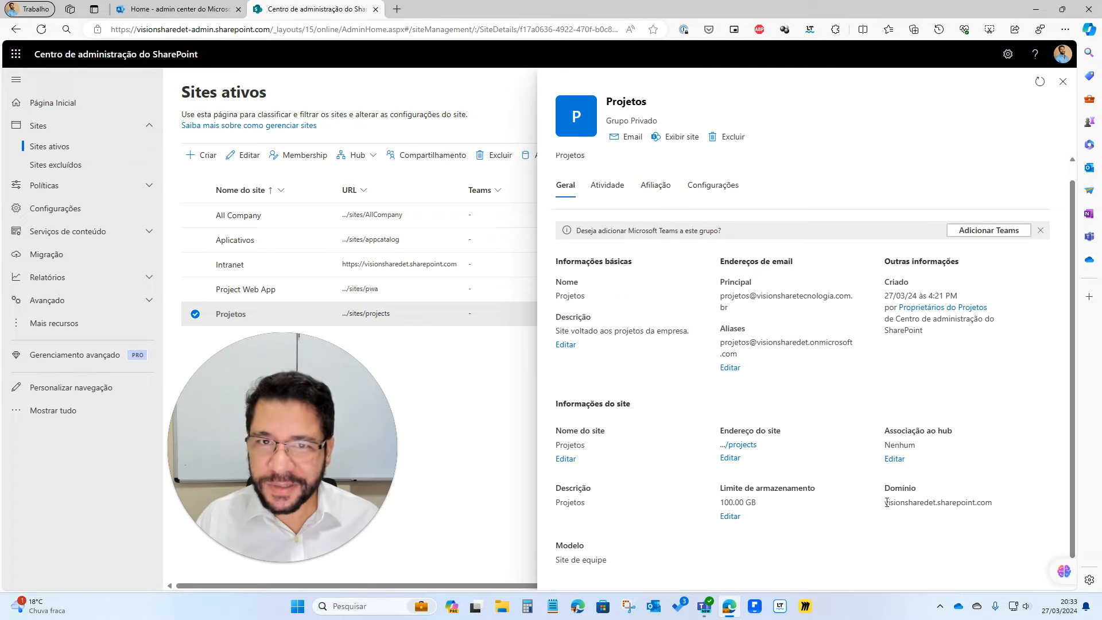
pyautogui.moveTo(936, 503); pyautogui.dragTo(884, 503)
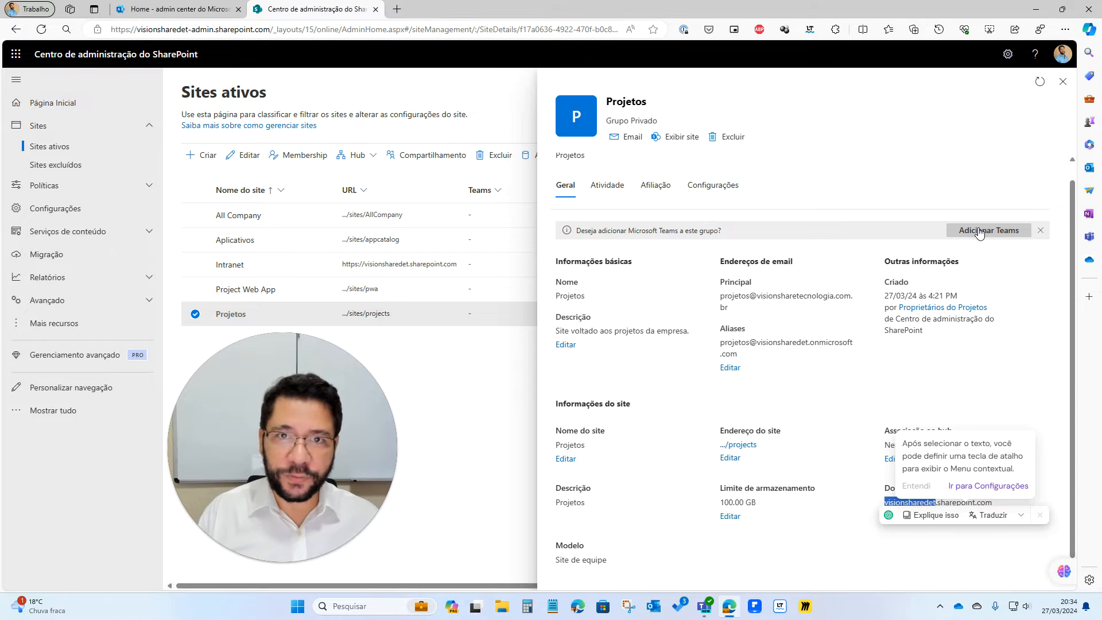
# Switch to the Microsoft 365 admin center, reload its home page and expand the Teams e grupos section
pyautogui.click(178, 9)
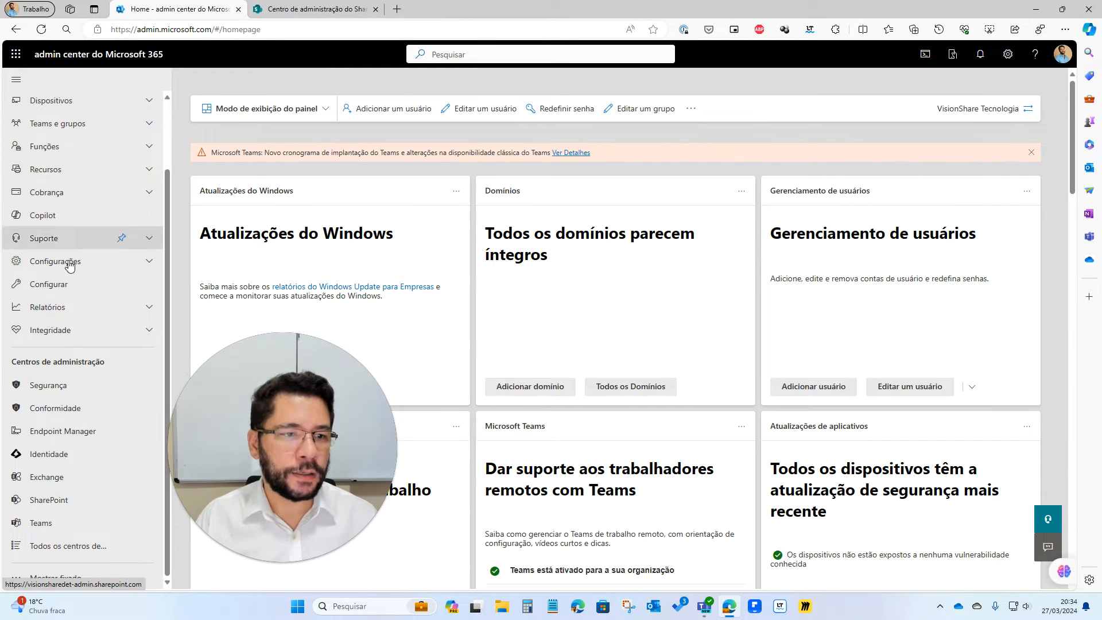
pyautogui.press('super+h')
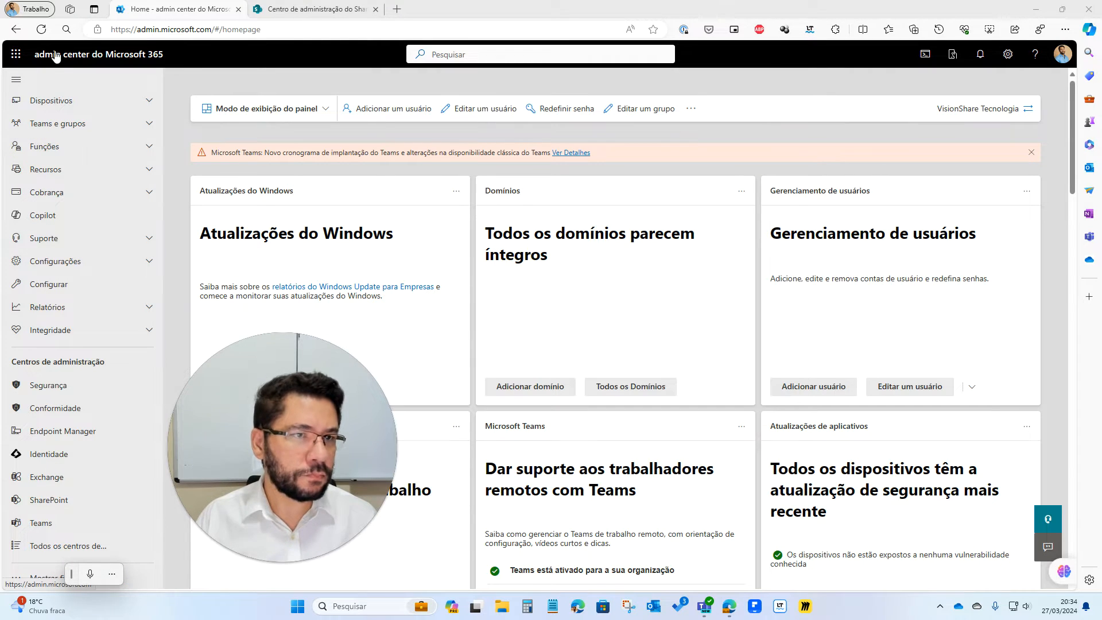
pyautogui.click(42, 30)
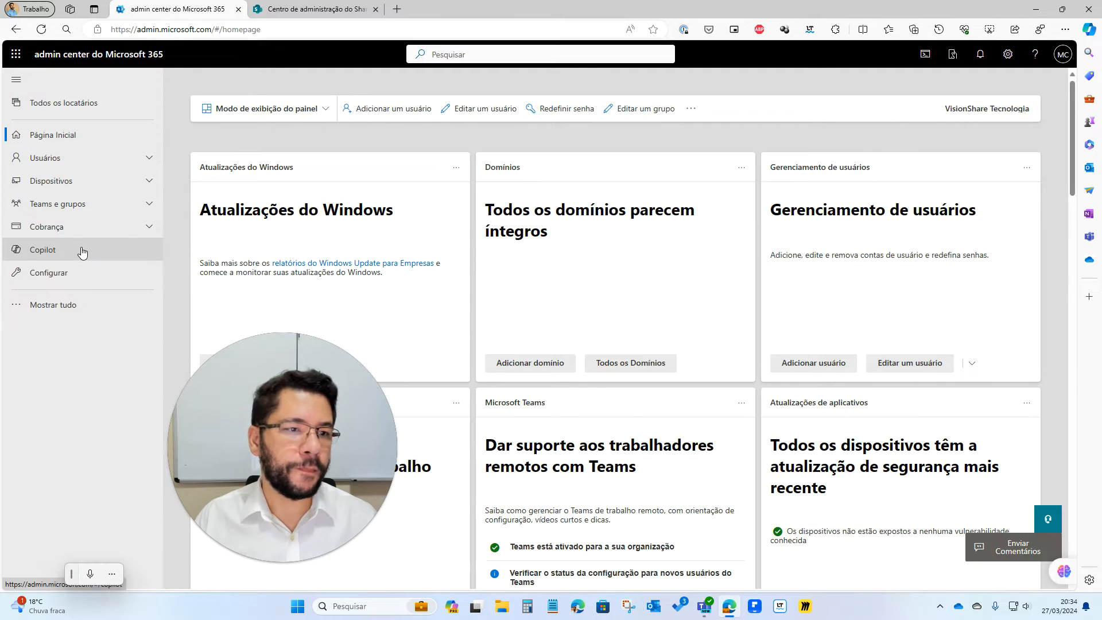
pyautogui.click(59, 206)
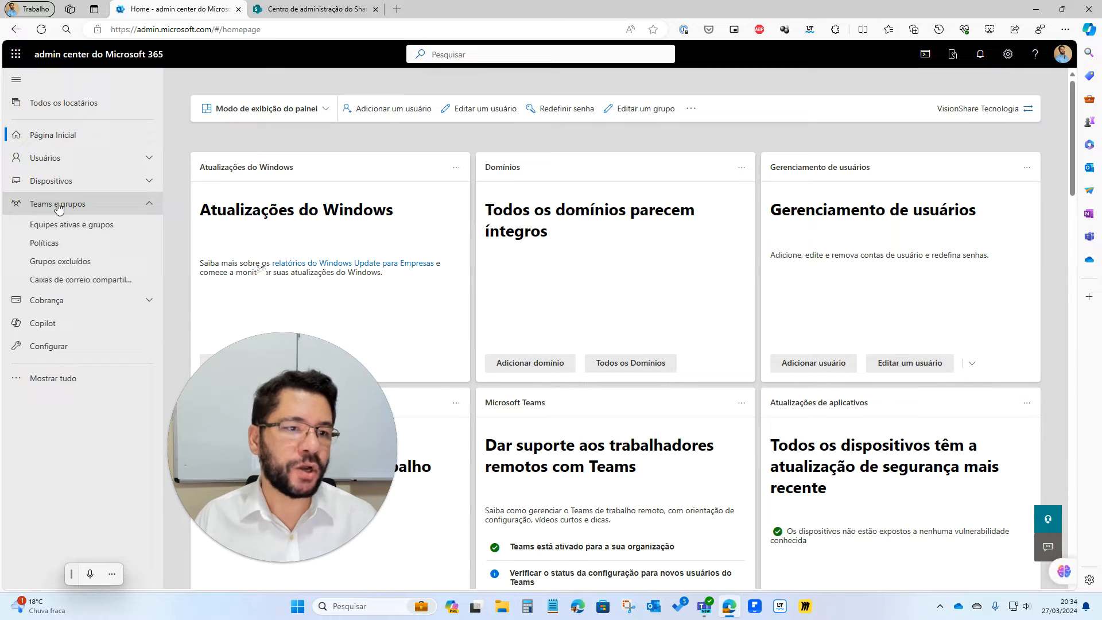